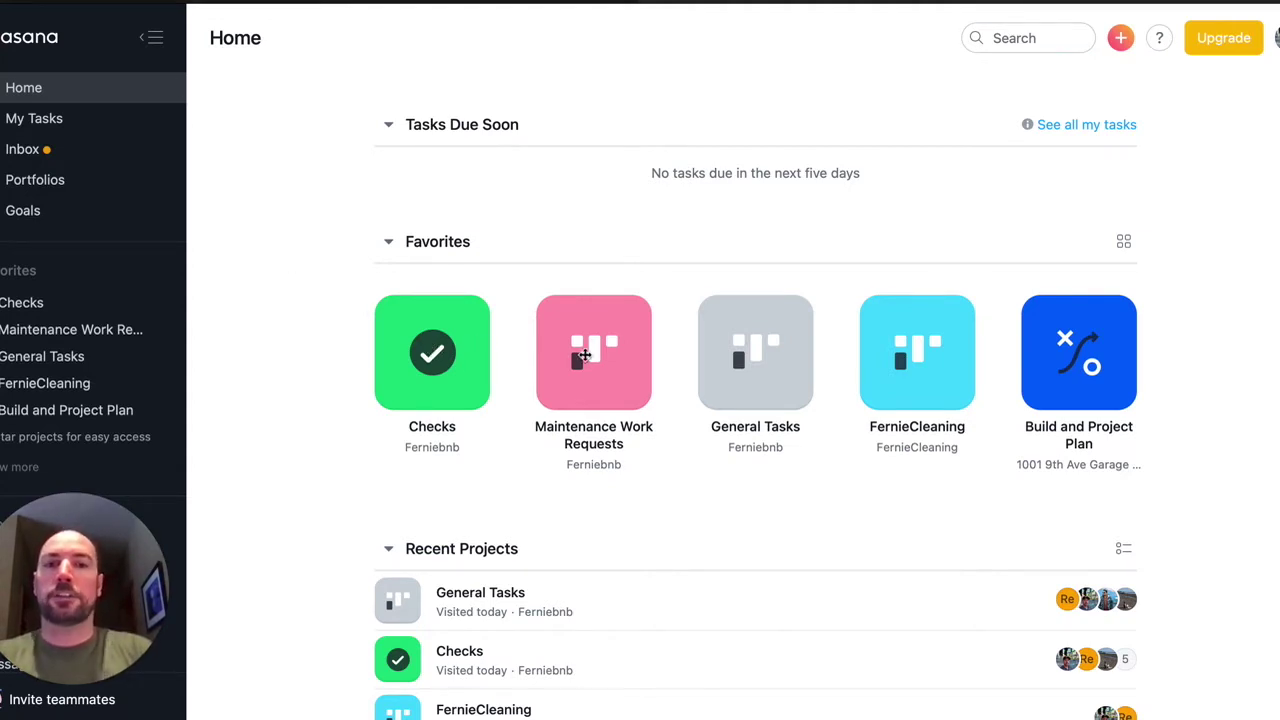
- Switch to the FantasticStay App Center and open the Asana integration to view its task rules
click(331, 1)
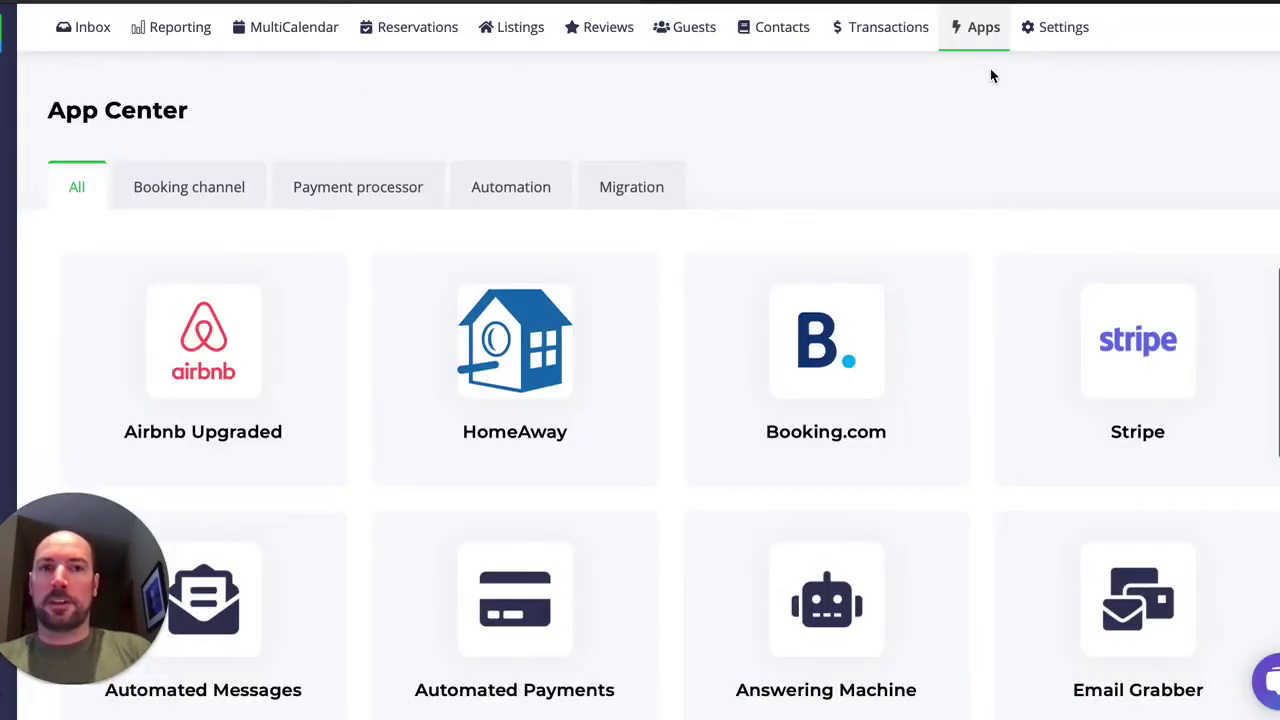
scroll(937, 440, down, 6)
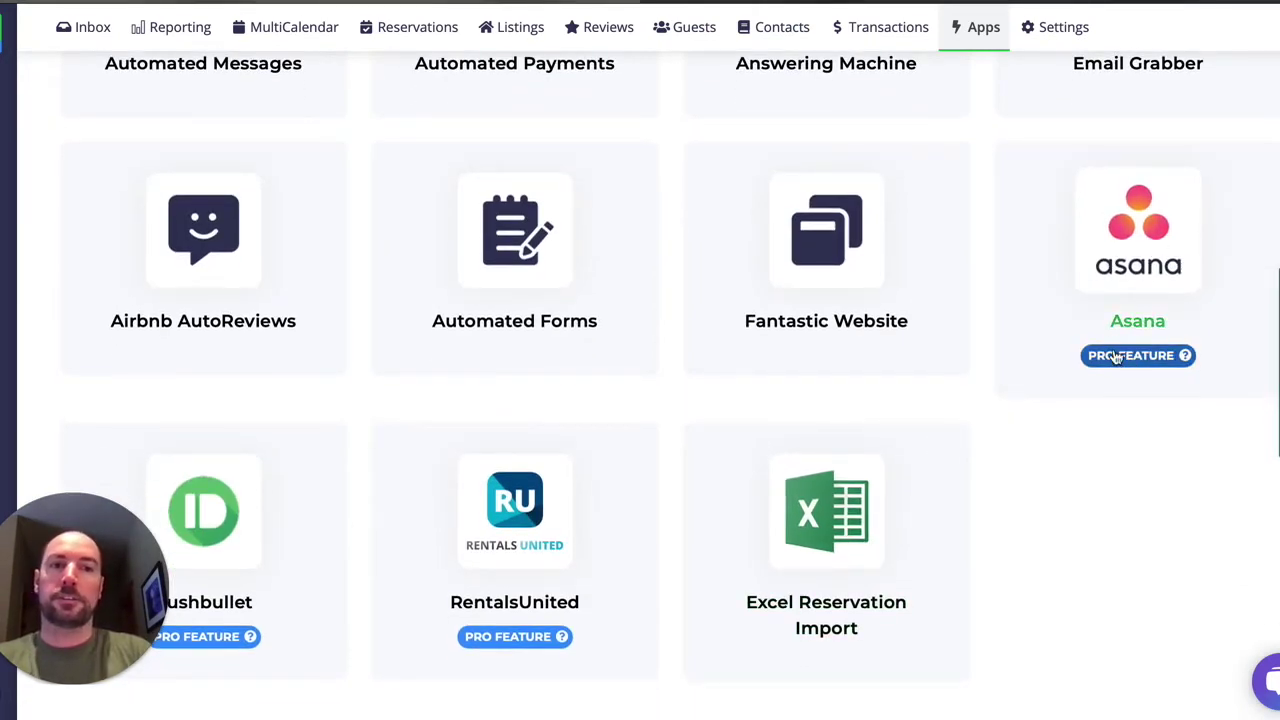
click(1125, 242)
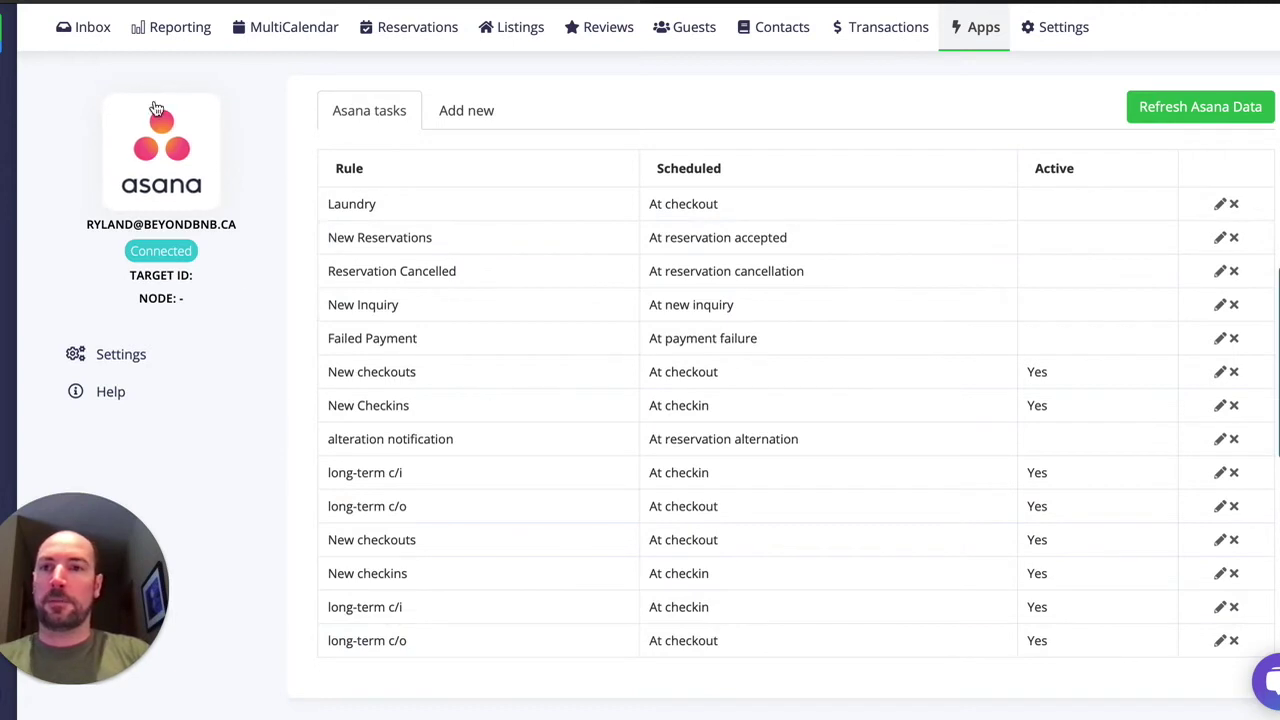
- From the inbox's TL 237-O conversation, start an Asana task on the guest's message about missing cups and cutlery
click(86, 33)
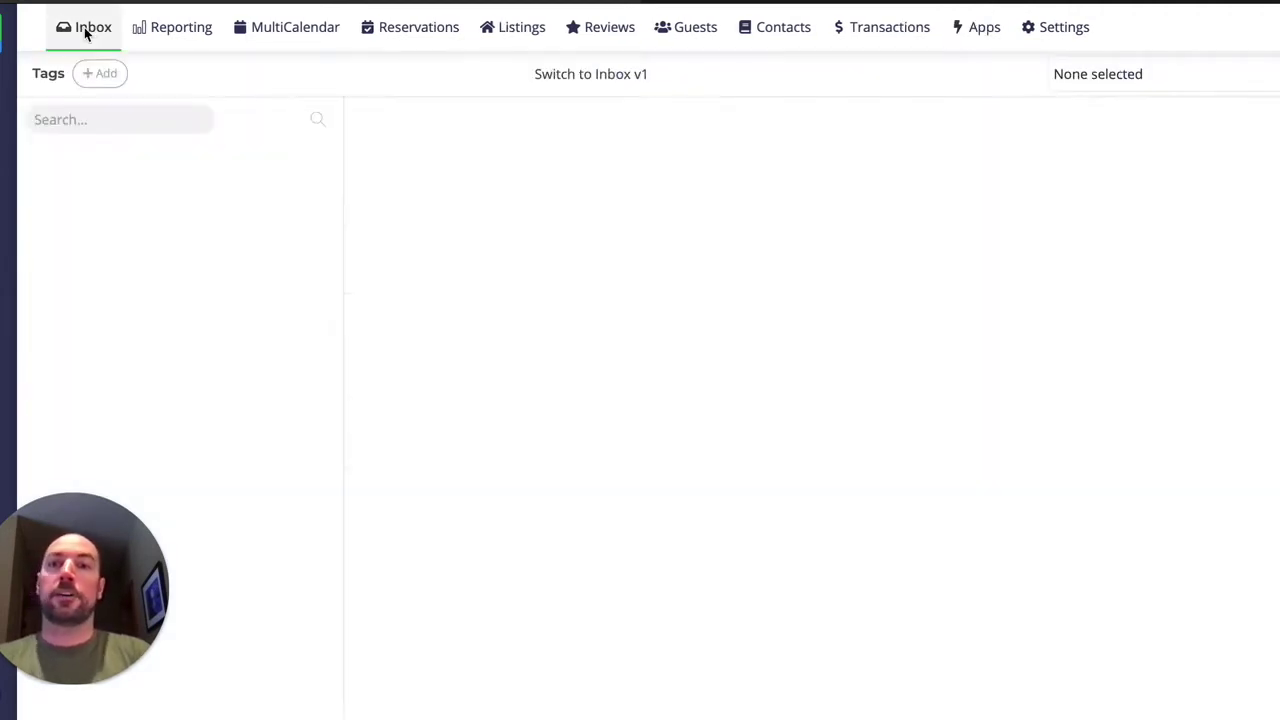
click(145, 220)
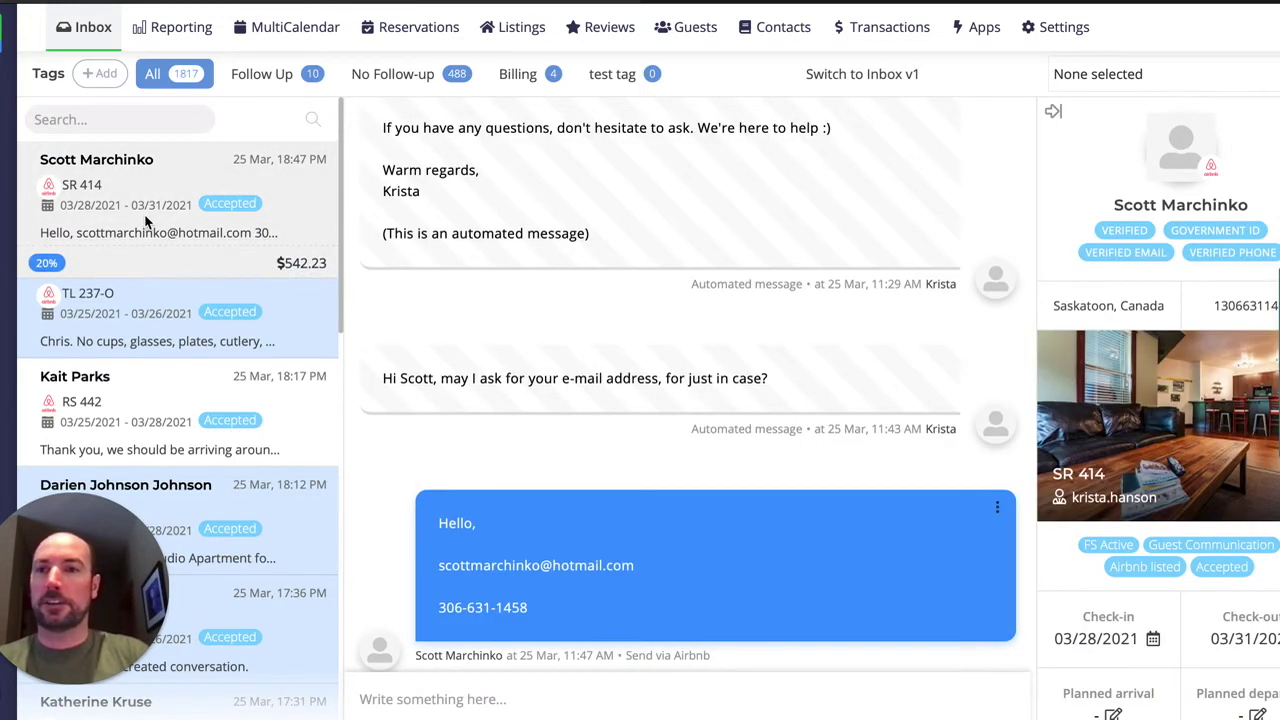
scroll(762, 553, down, 1)
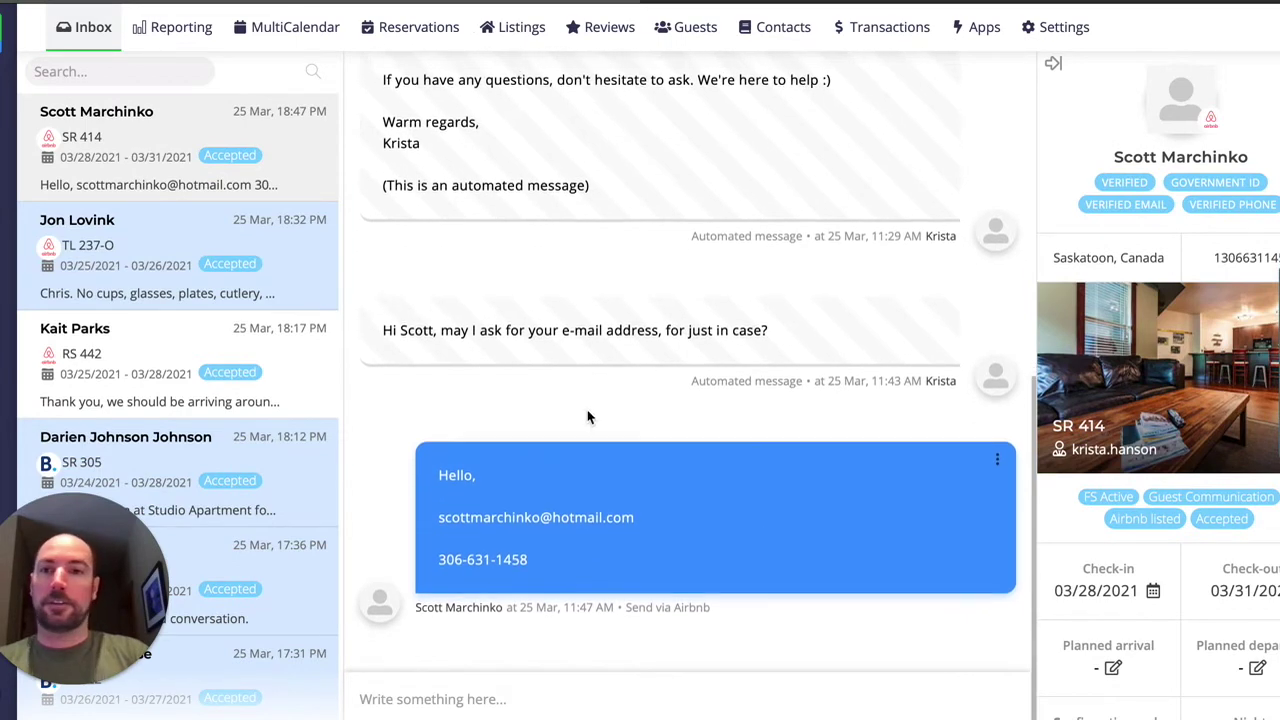
click(177, 232)
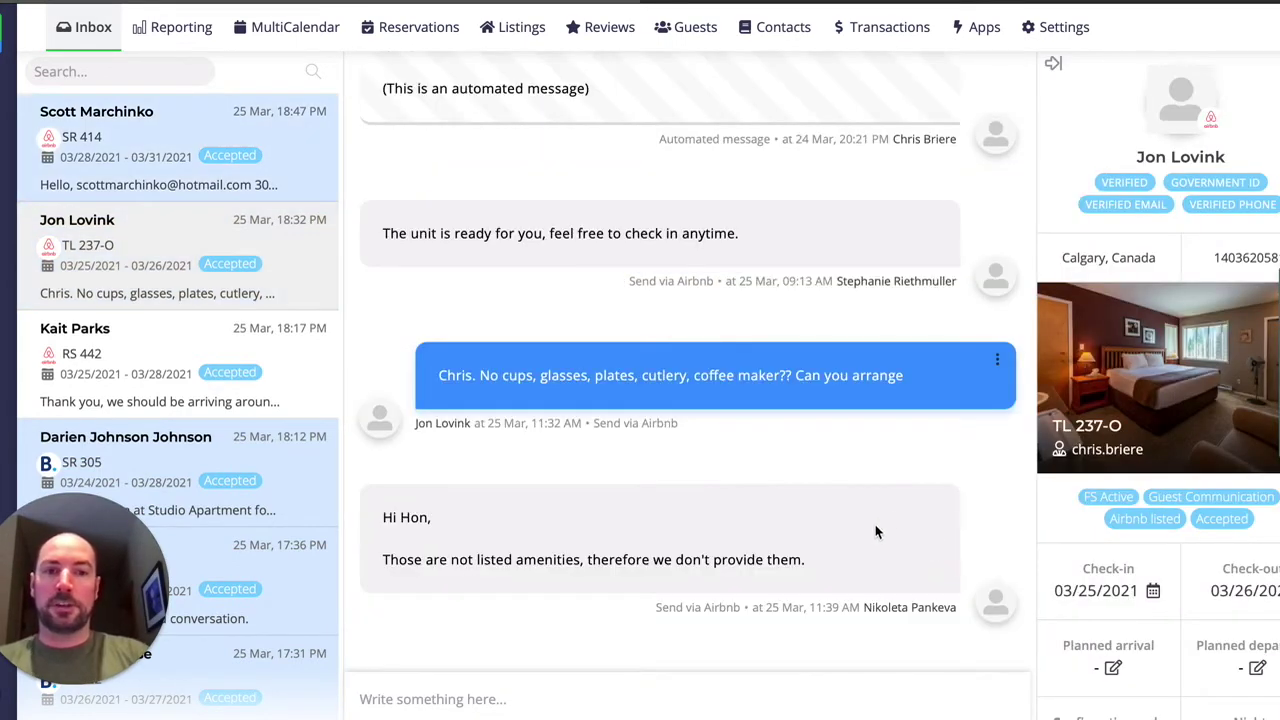
click(1003, 363)
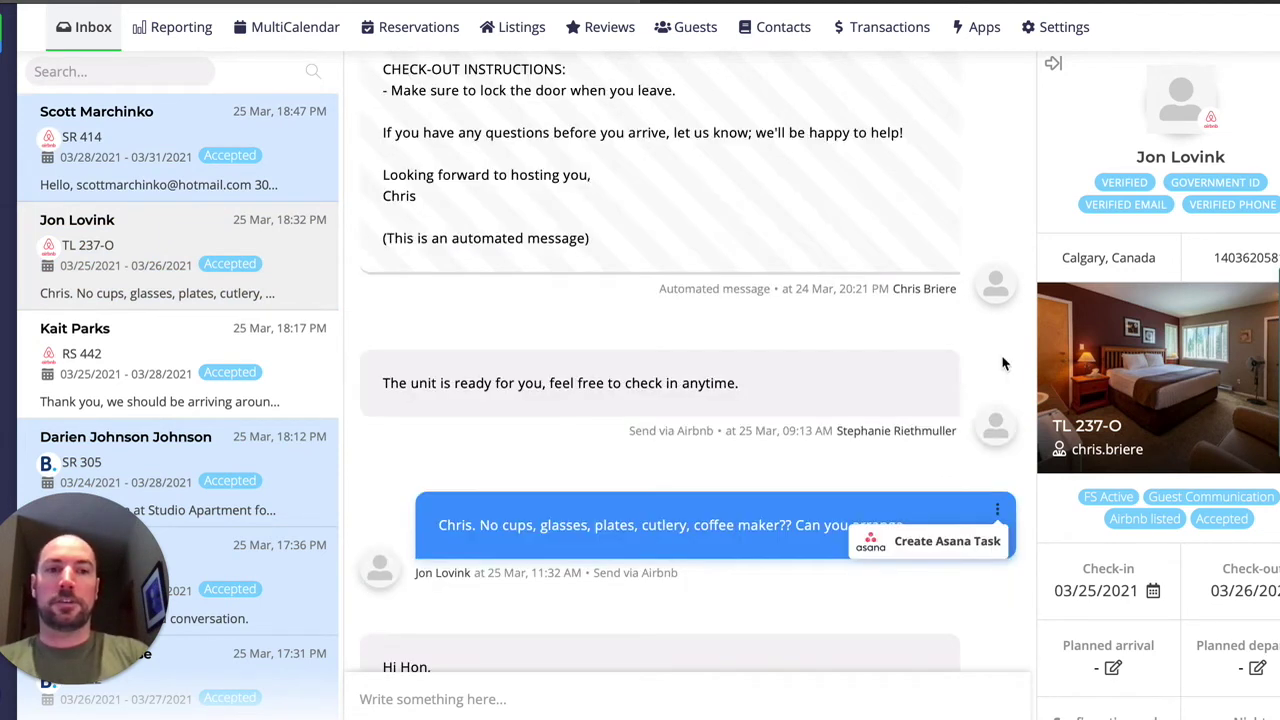
click(964, 542)
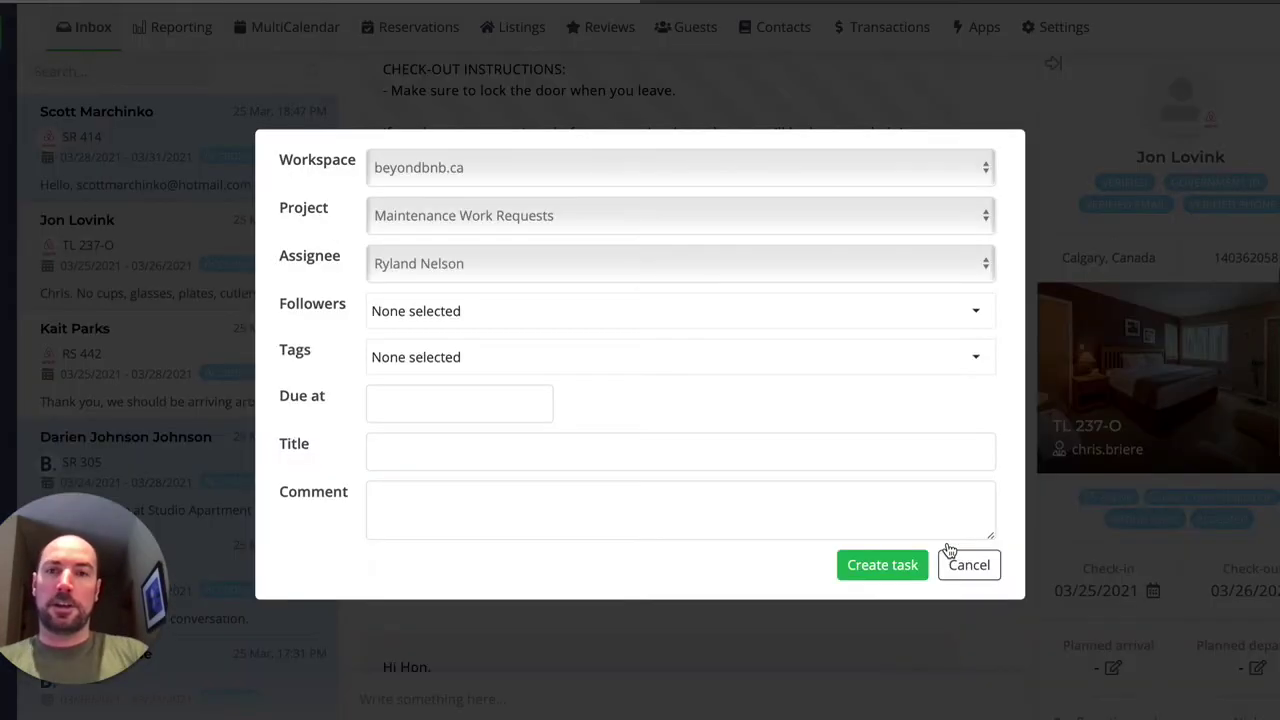
- Choose Maintenance Work Requests as the task's project and review the assignee and follower options
click(466, 207)
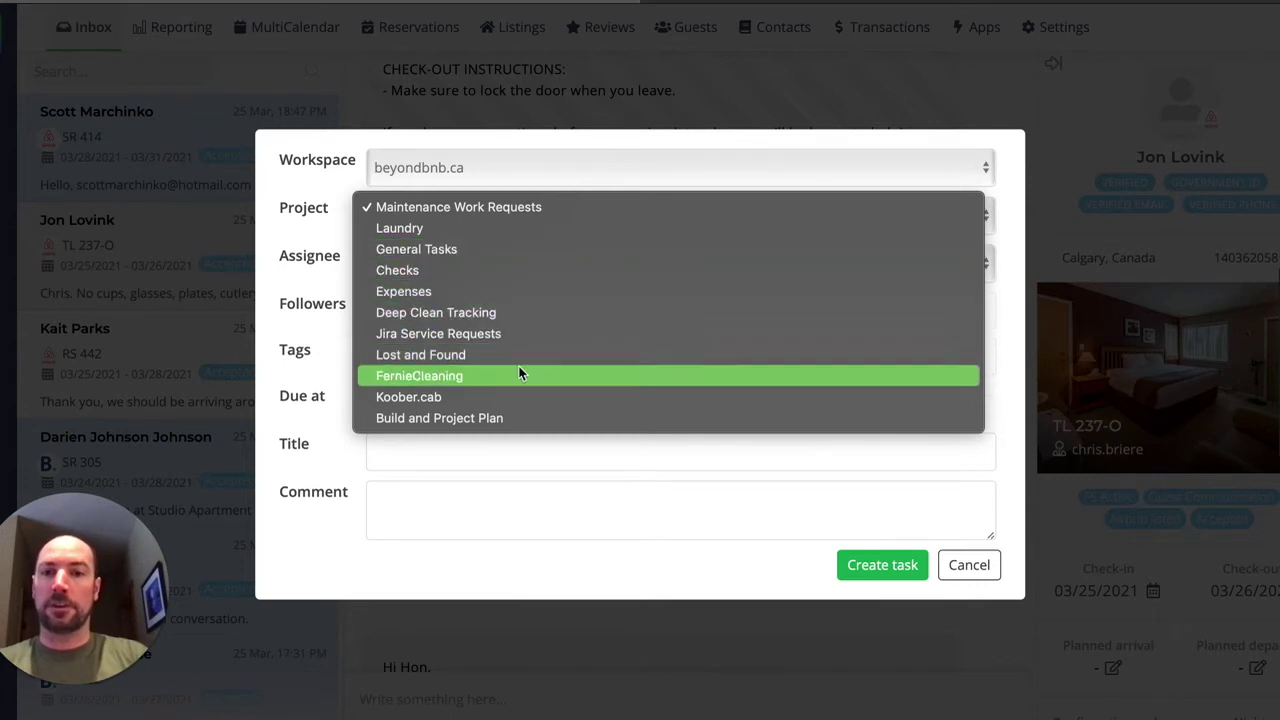
click(517, 207)
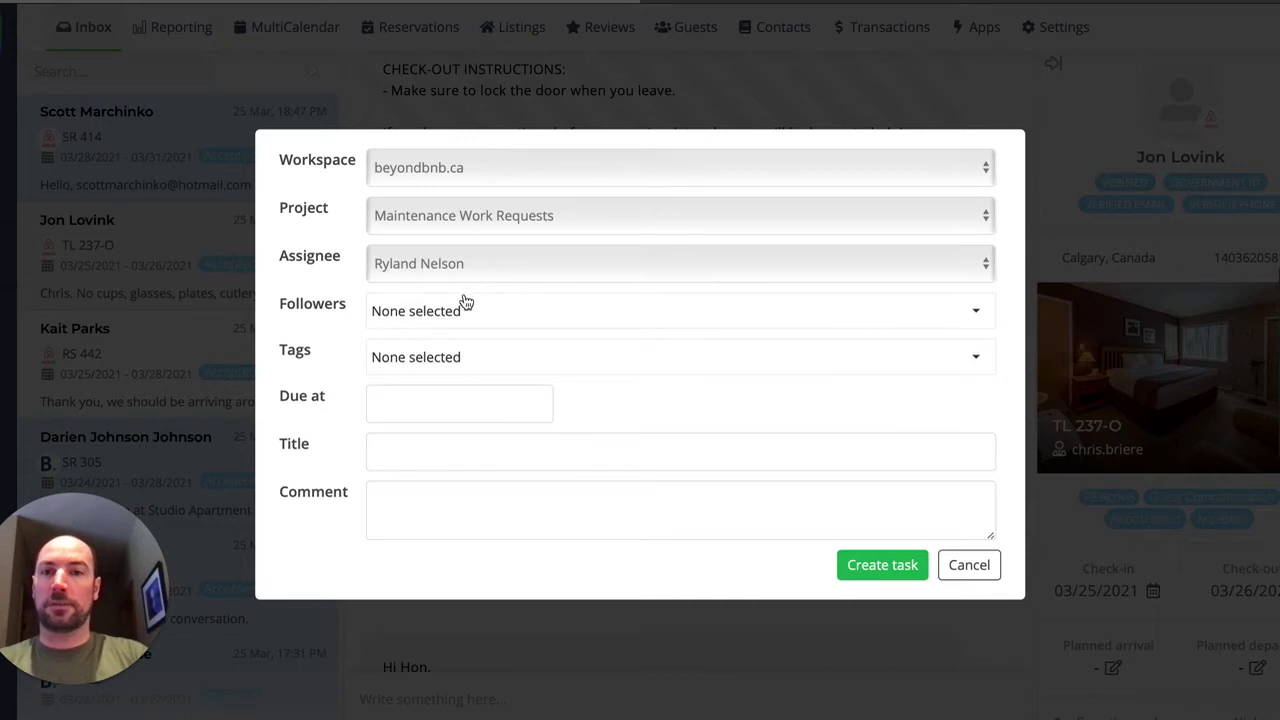
click(484, 264)
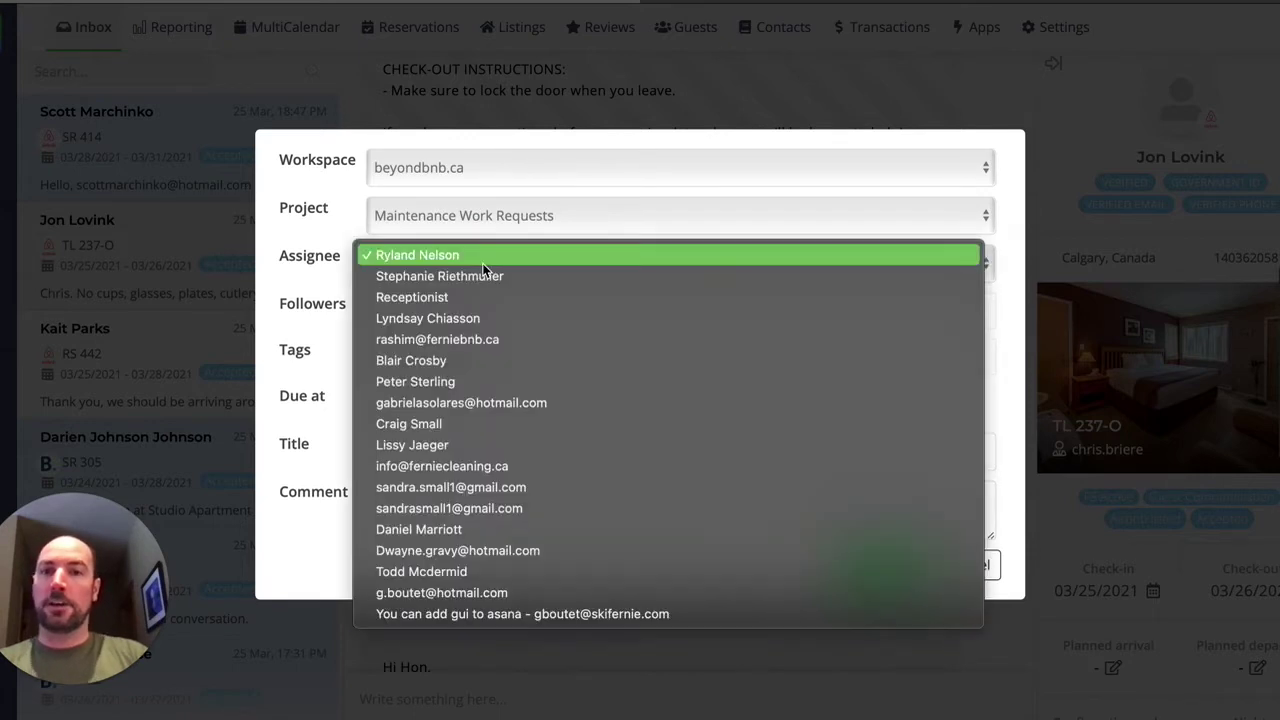
click(300, 257)
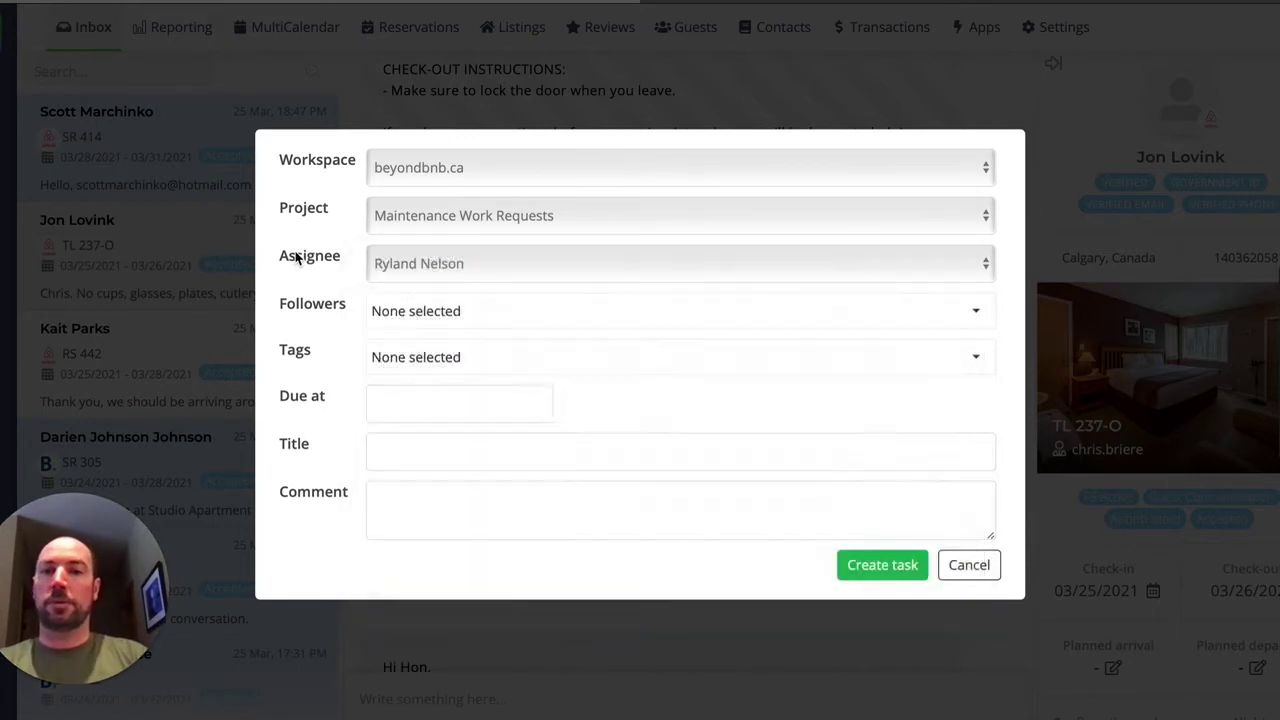
click(458, 322)
click(321, 323)
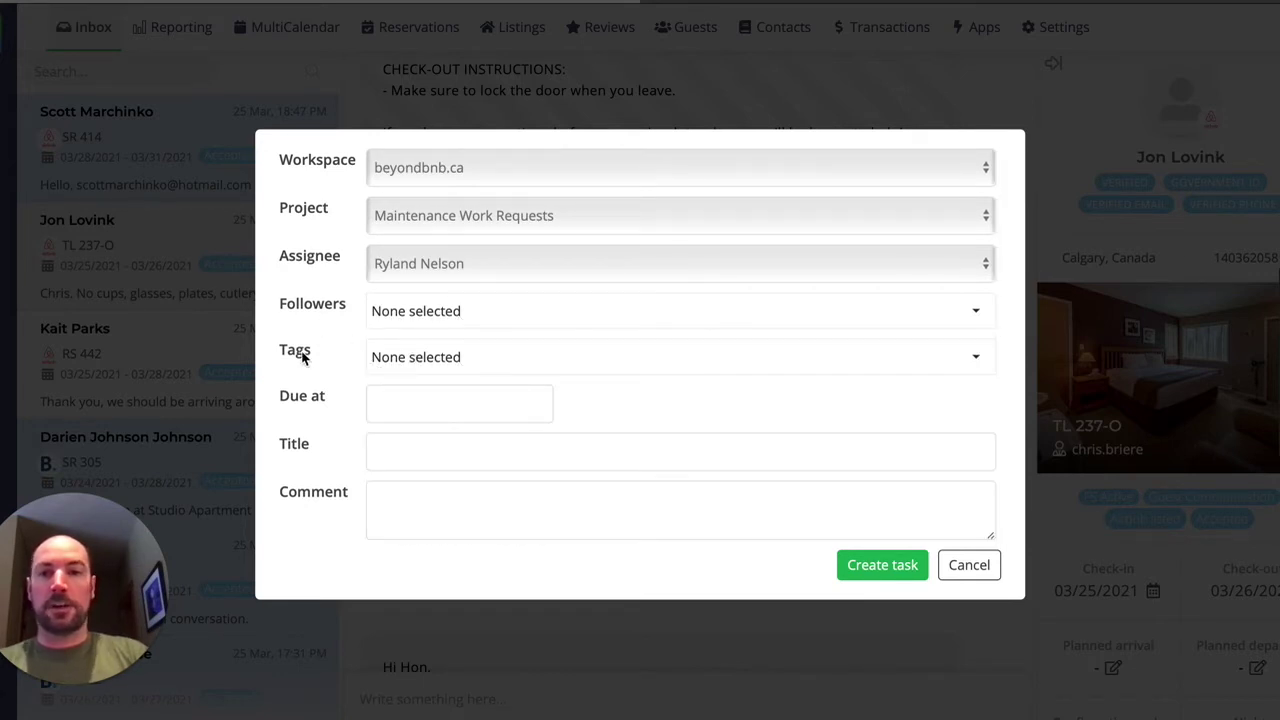
- Set the task's due date to 03/26/2021 at 14:00
click(409, 403)
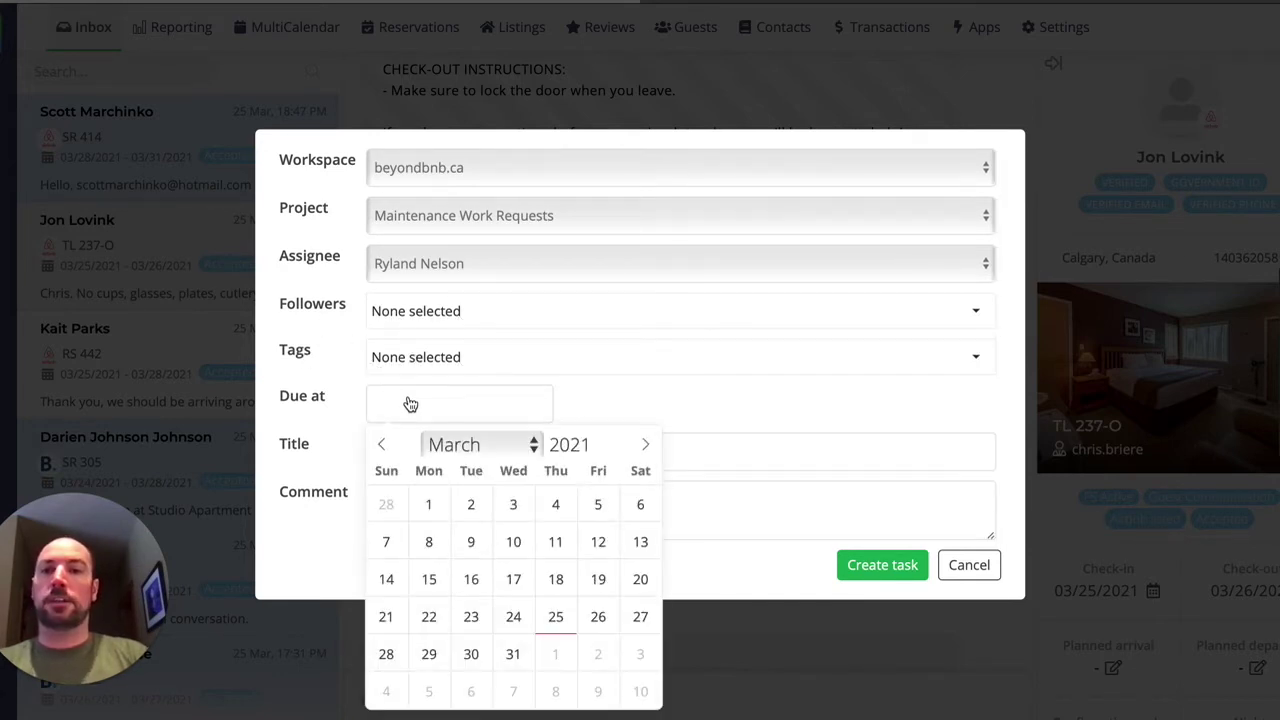
click(598, 620)
click(506, 361)
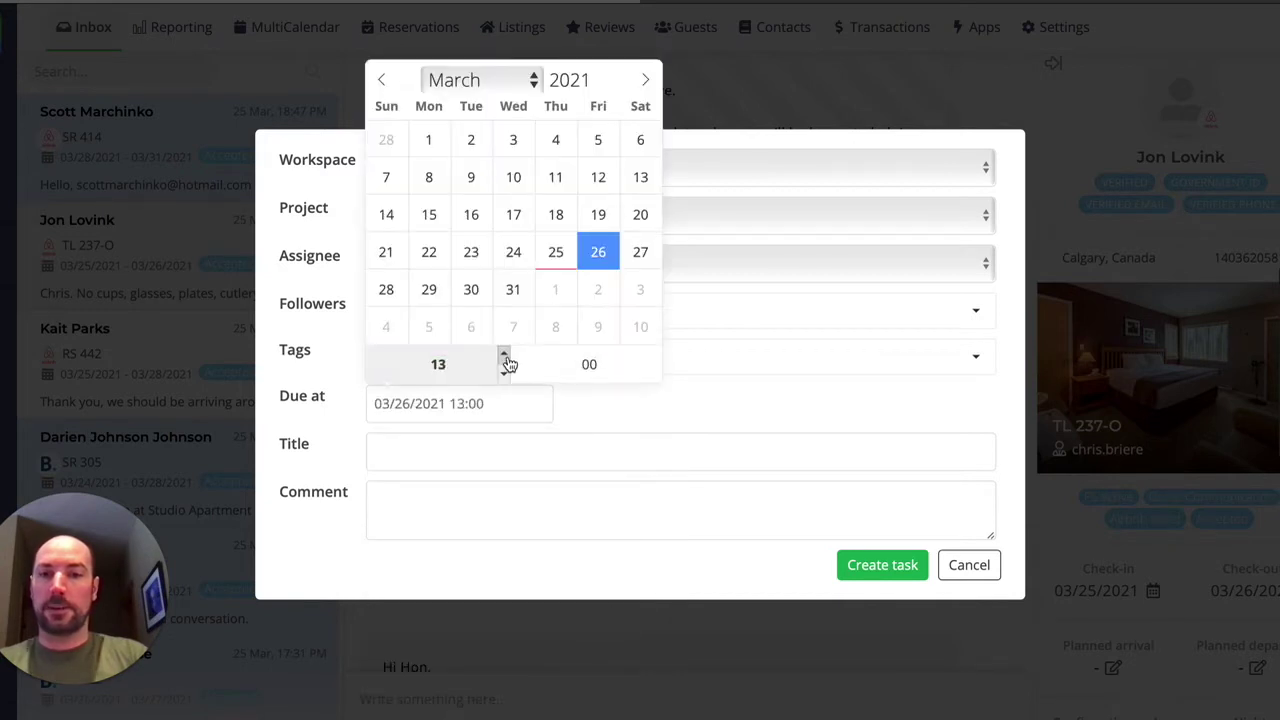
click(506, 361)
- Title the task "test task", add the comment "from fantastic stay", and create it
click(484, 460)
text(test task)
key(Tab)
text(from fantastic stay)
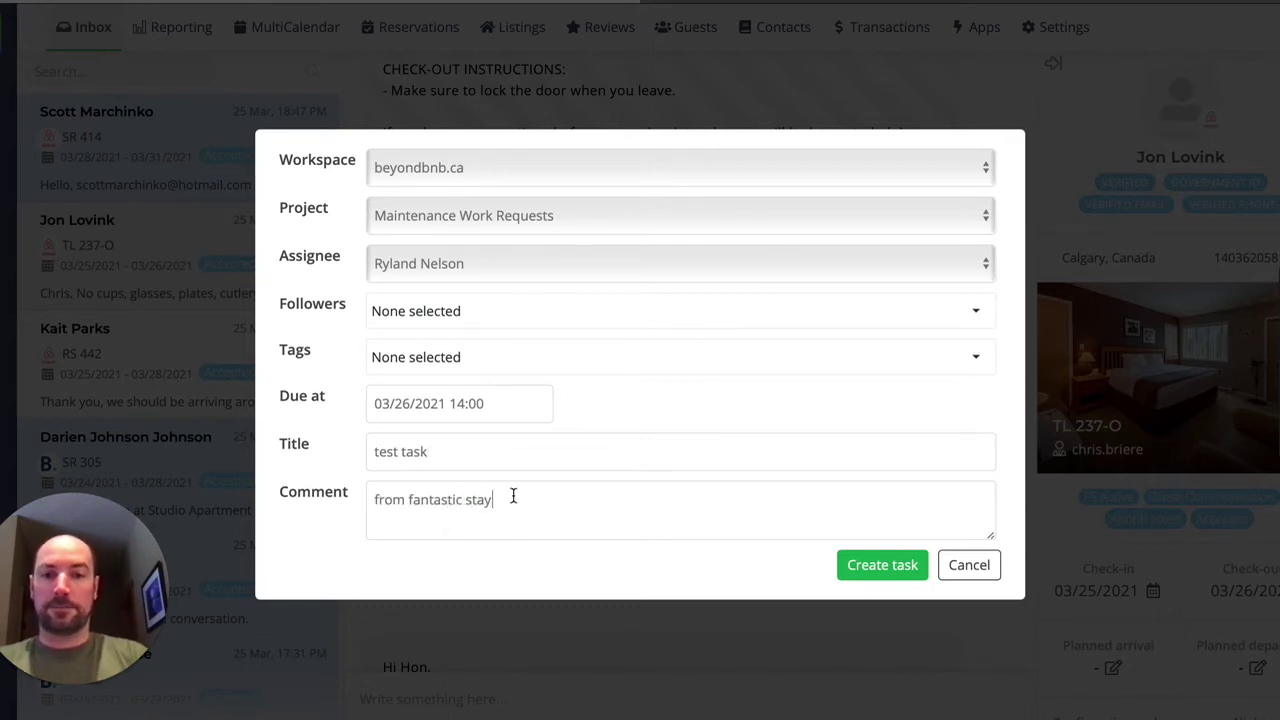
click(871, 565)
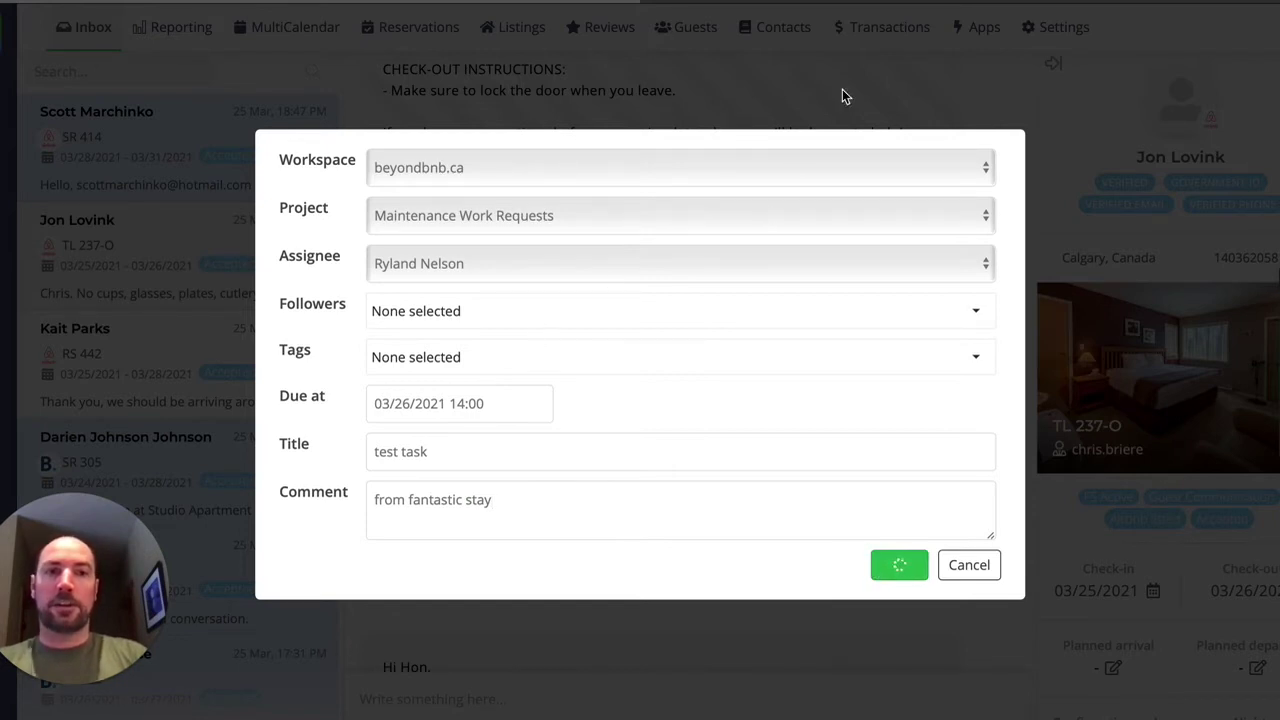
- Switch to Asana, open "test task" in the Maintenance Work Requests project, and review its details and activity
click(877, 3)
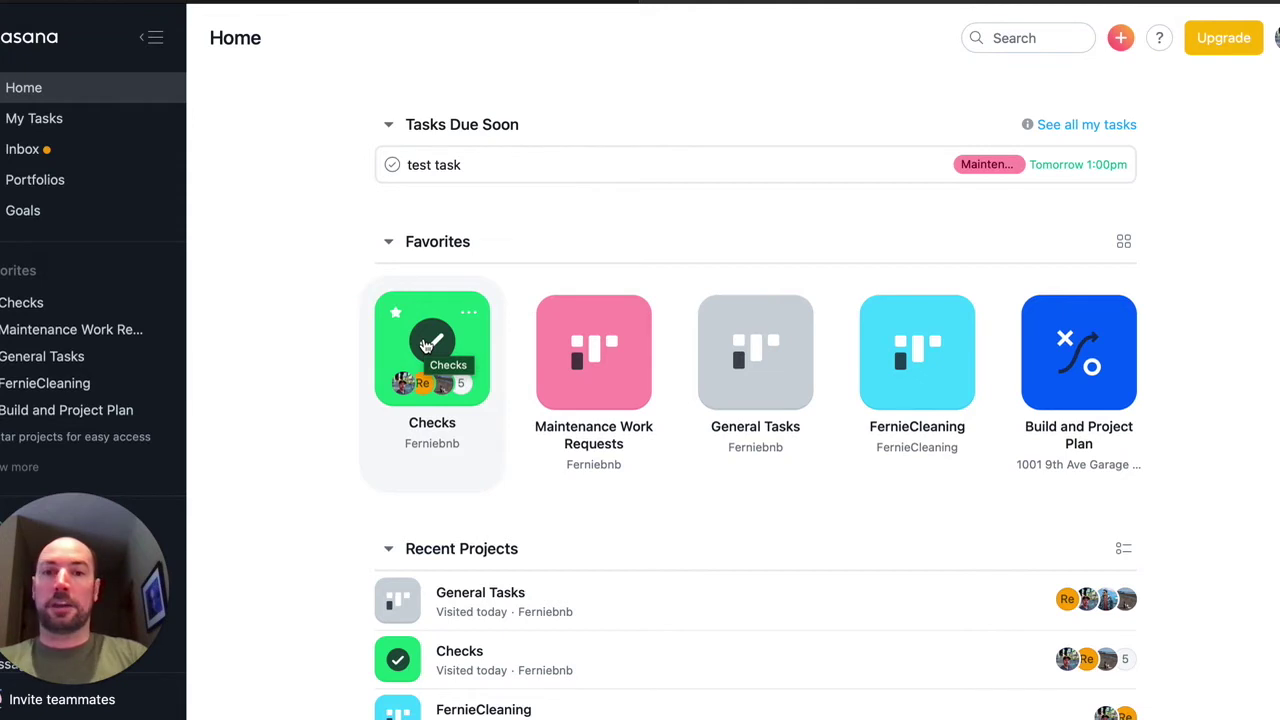
click(600, 372)
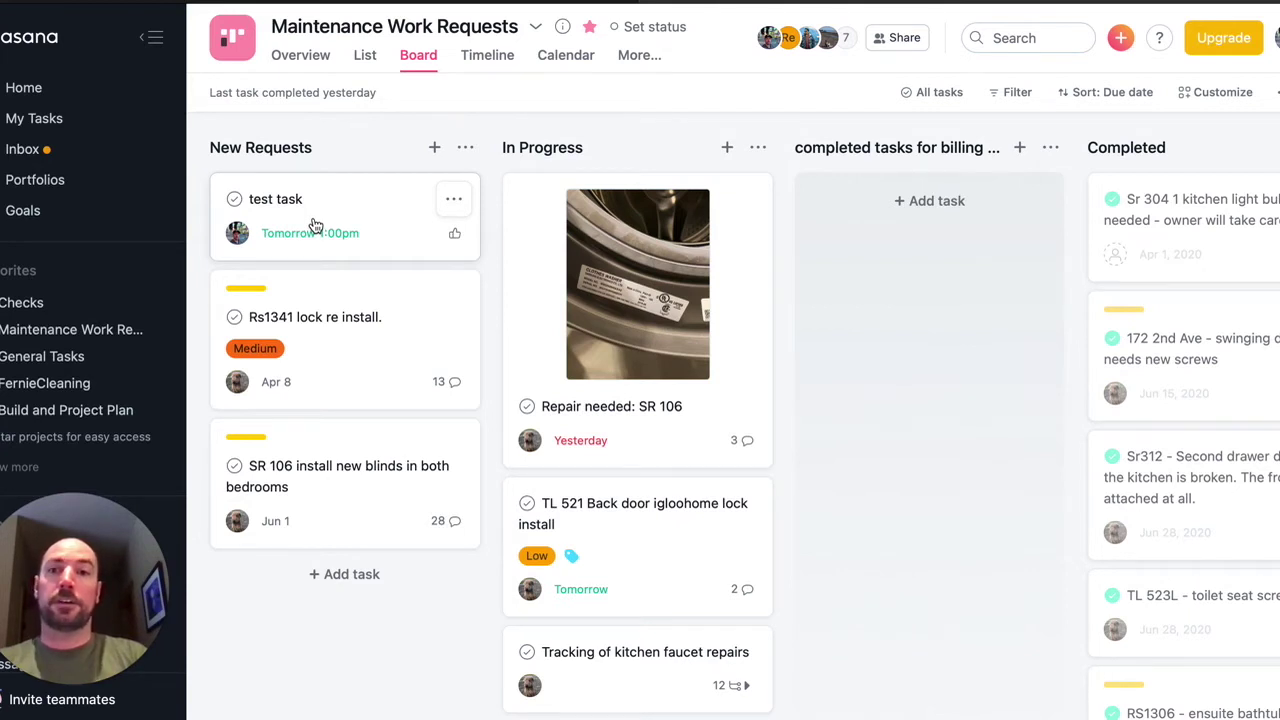
click(315, 224)
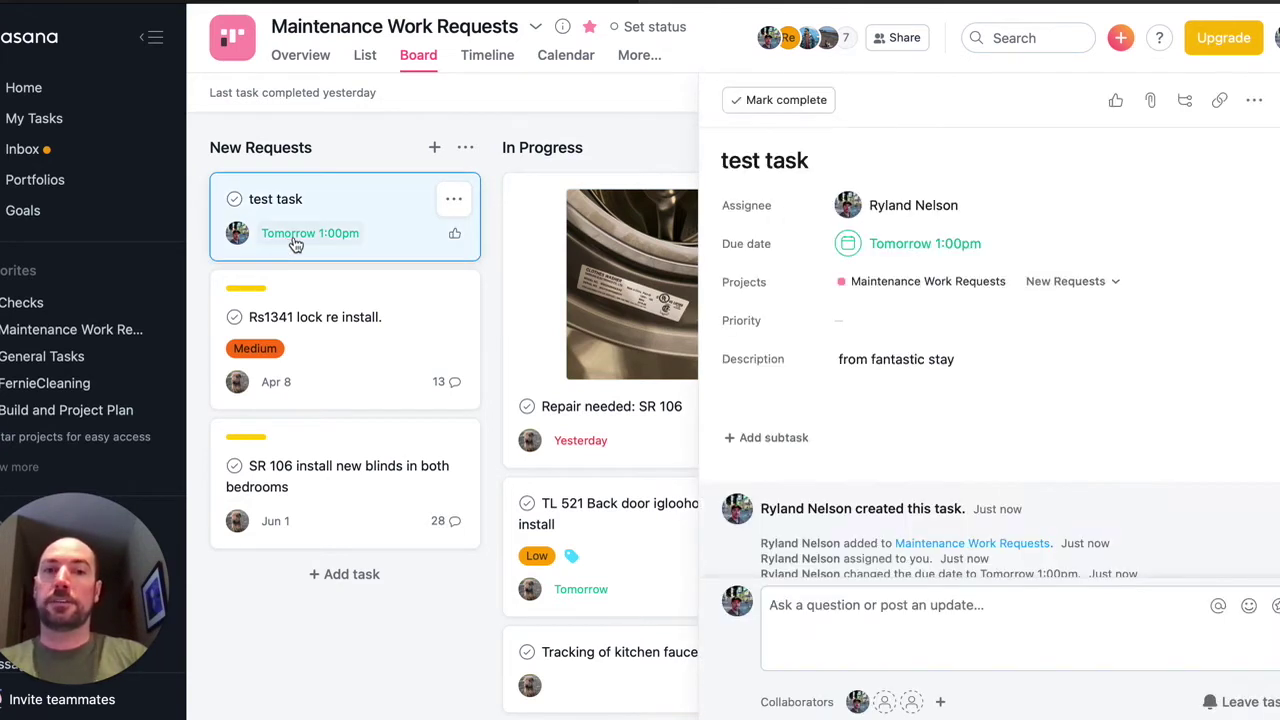
click(967, 625)
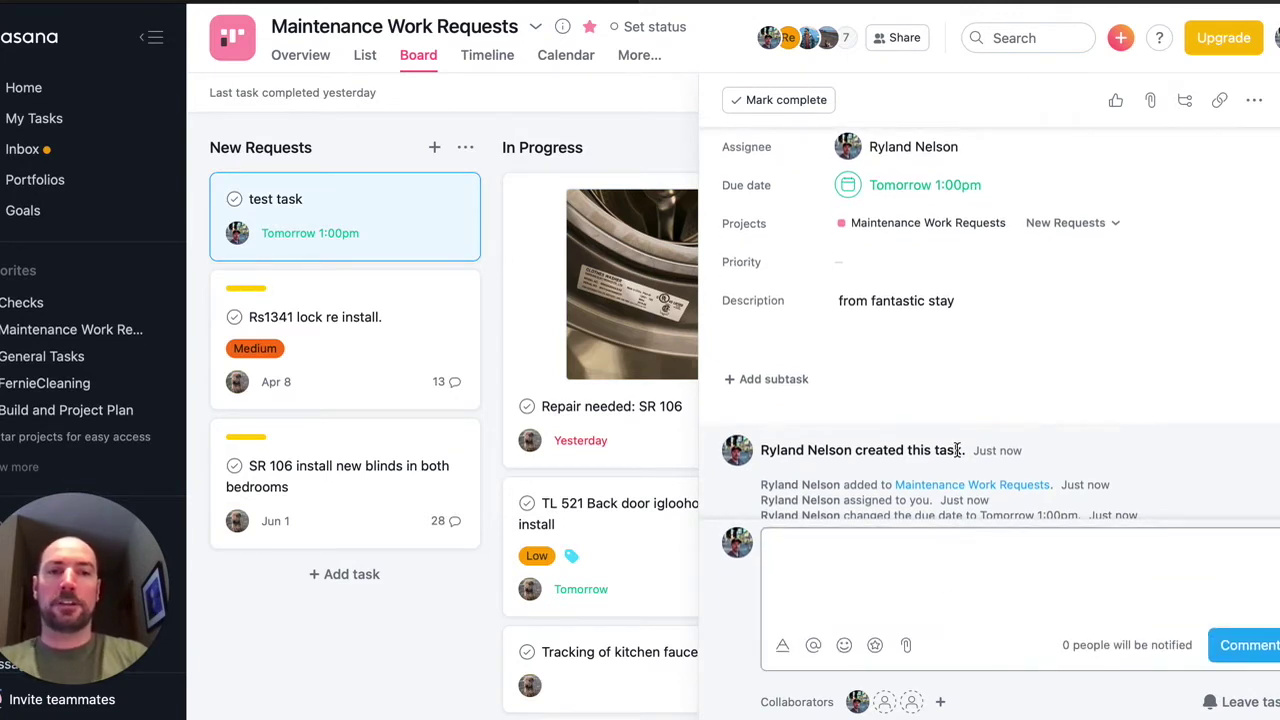
scroll(955, 440, down, 1)
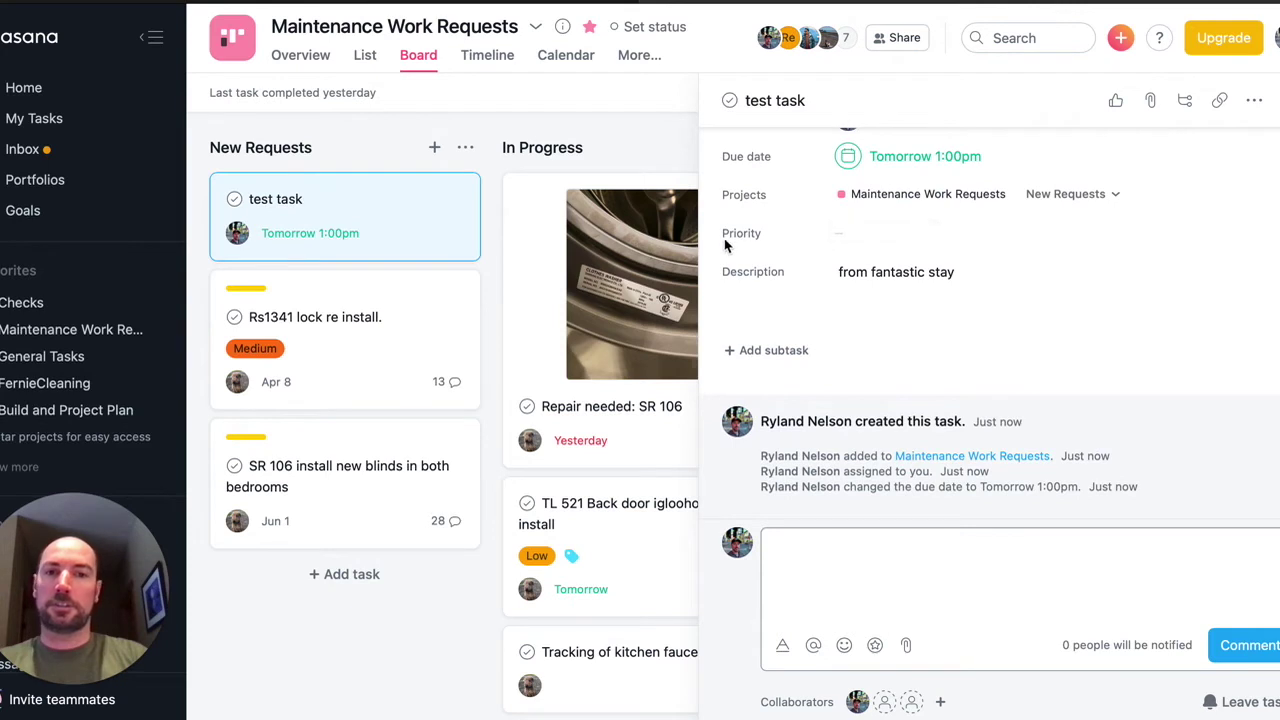
scroll(846, 249, up, 1)
scroll(846, 249, up, 2)
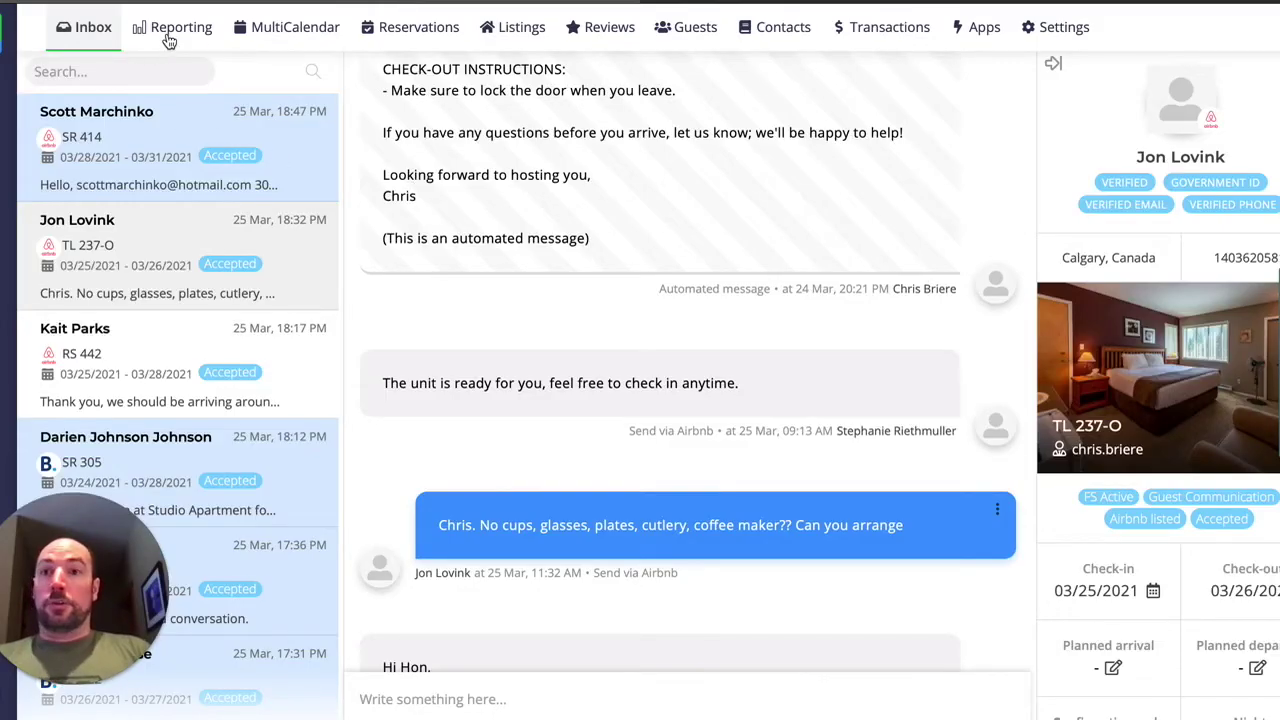
- Return to the FantasticStay App Center and open the Asana integration's rule list
click(977, 28)
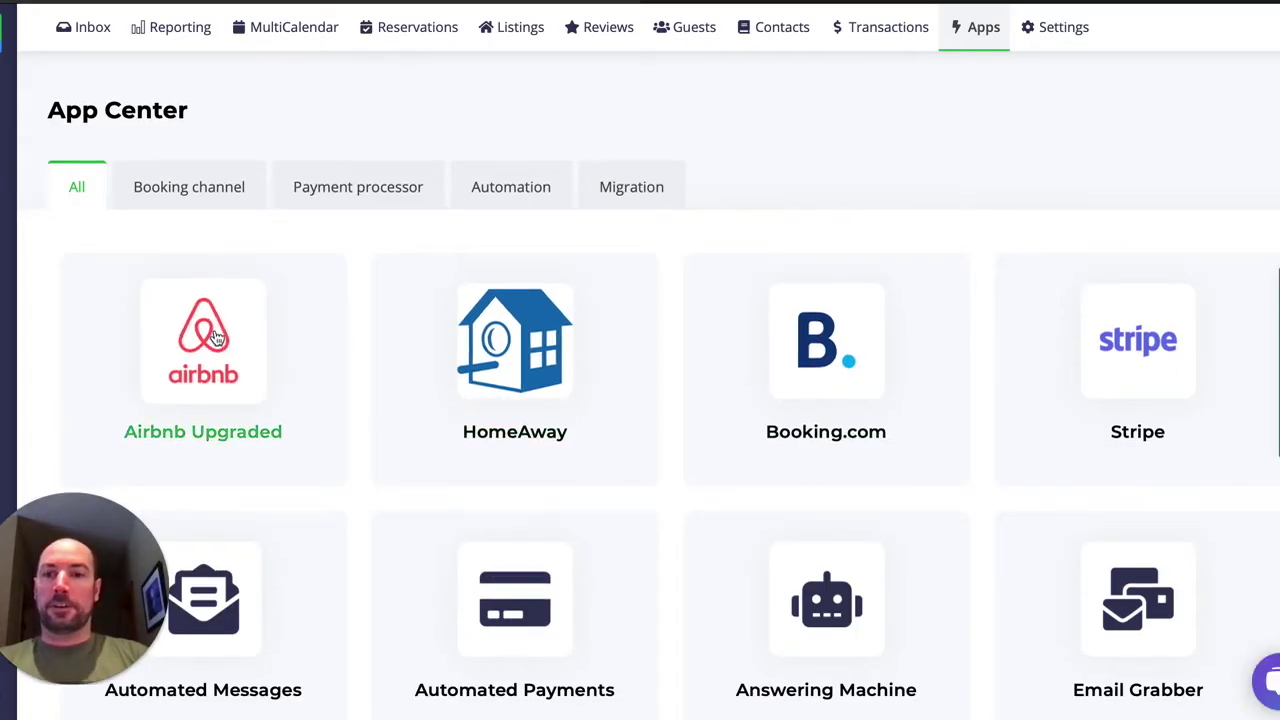
scroll(551, 314, down, 6)
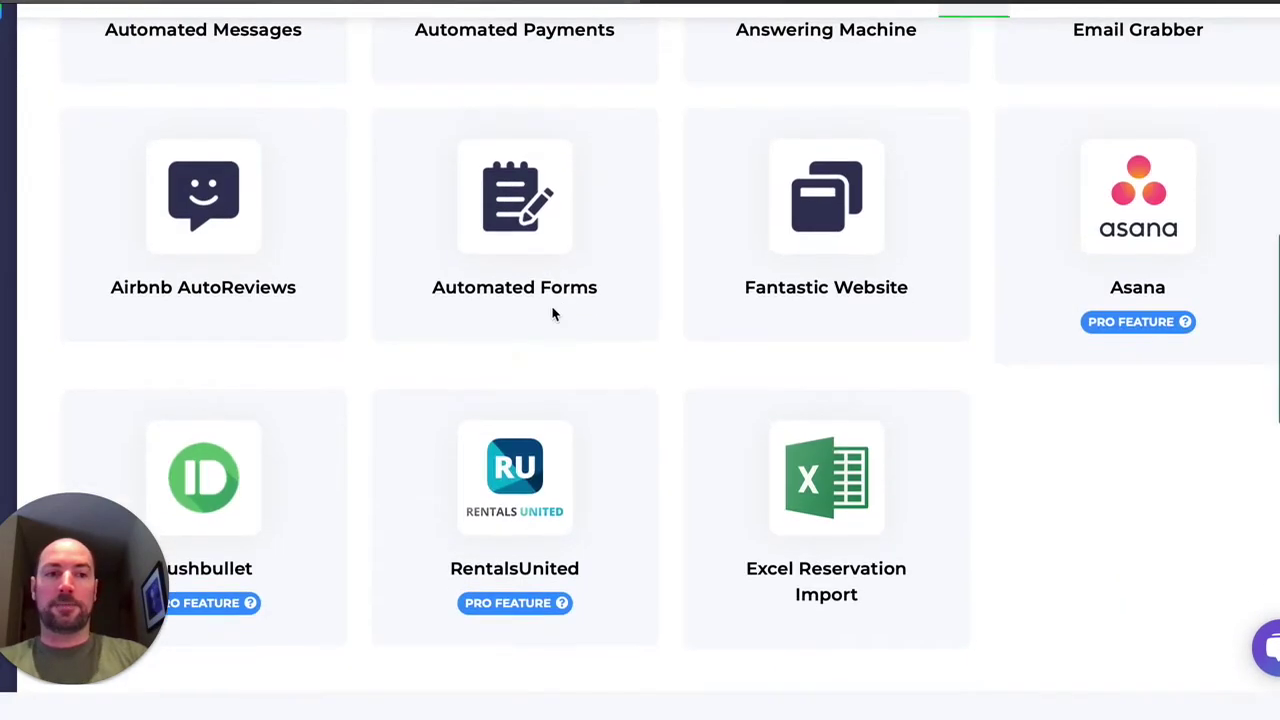
click(1108, 233)
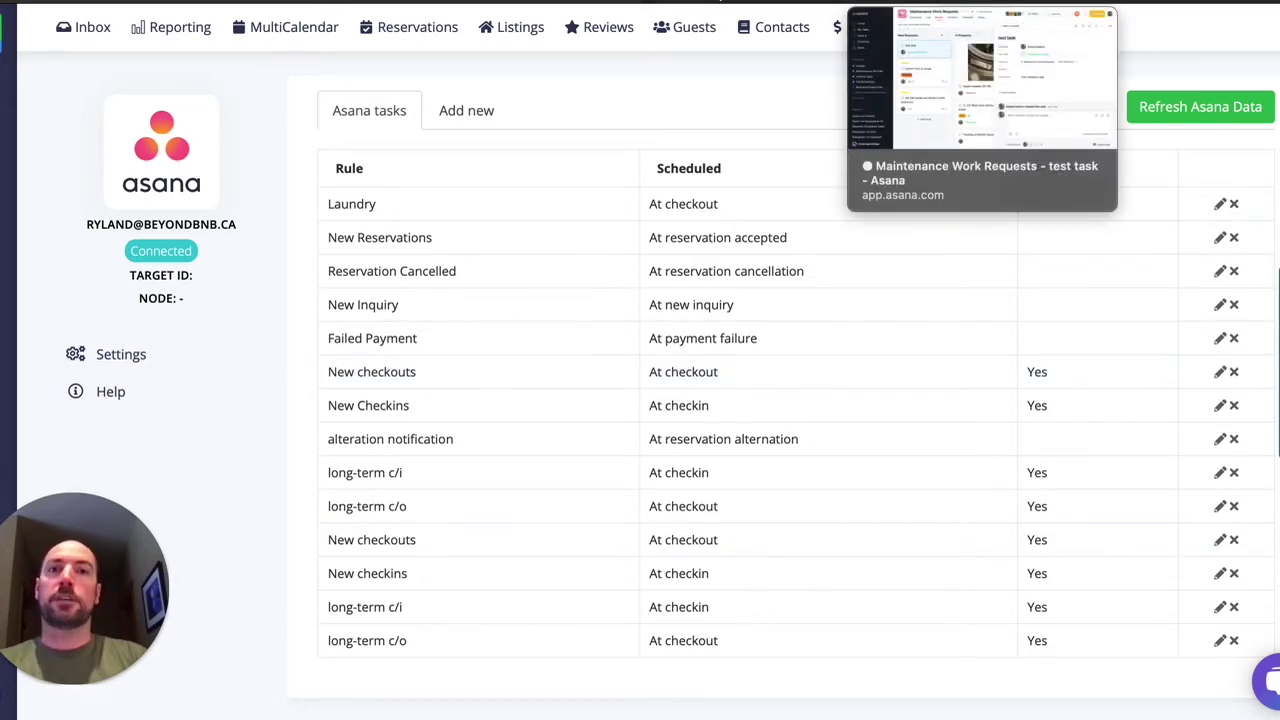
- Switch to Asana, open the Checks project's board, and look through the Upcoming check-in and check-out tasks
click(718, 3)
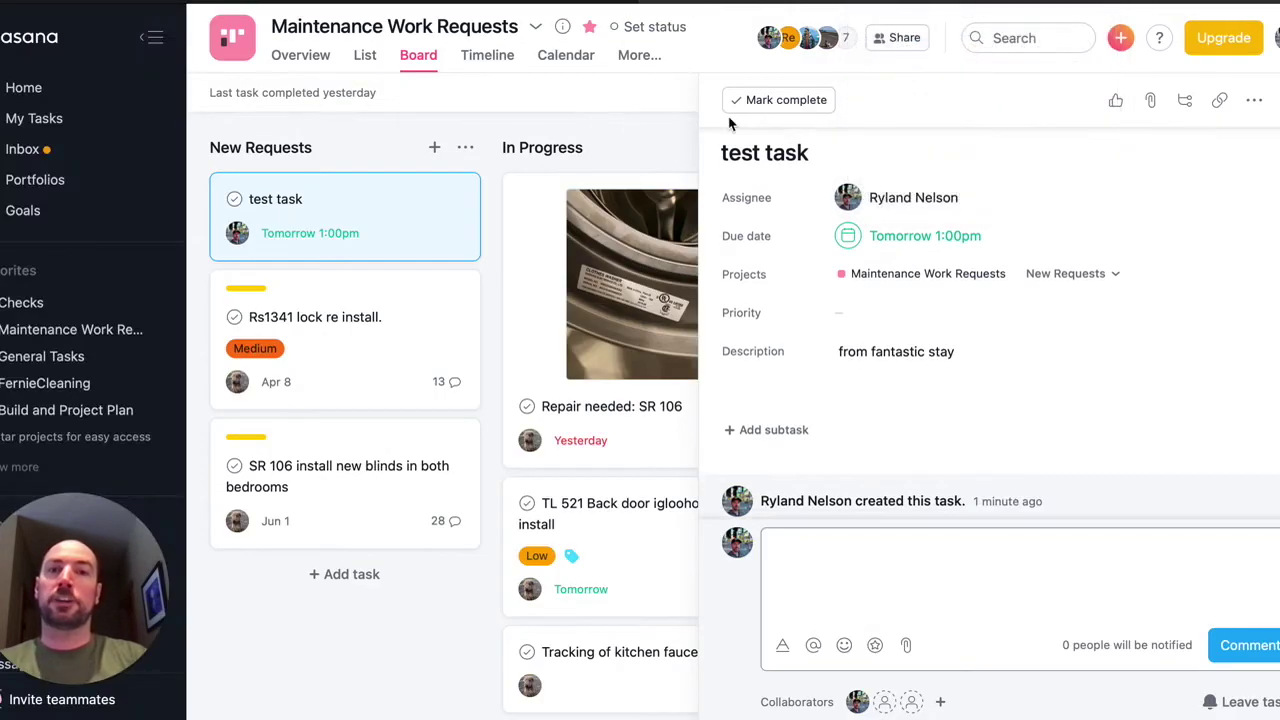
click(38, 93)
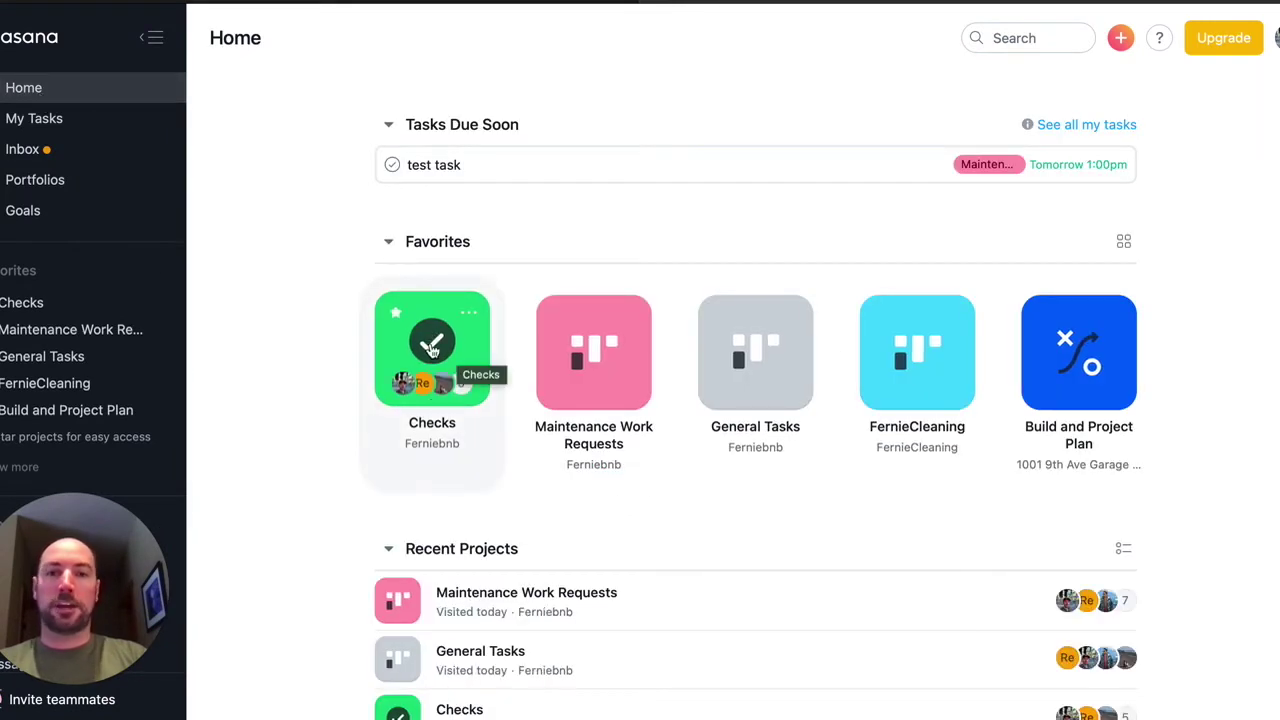
click(431, 343)
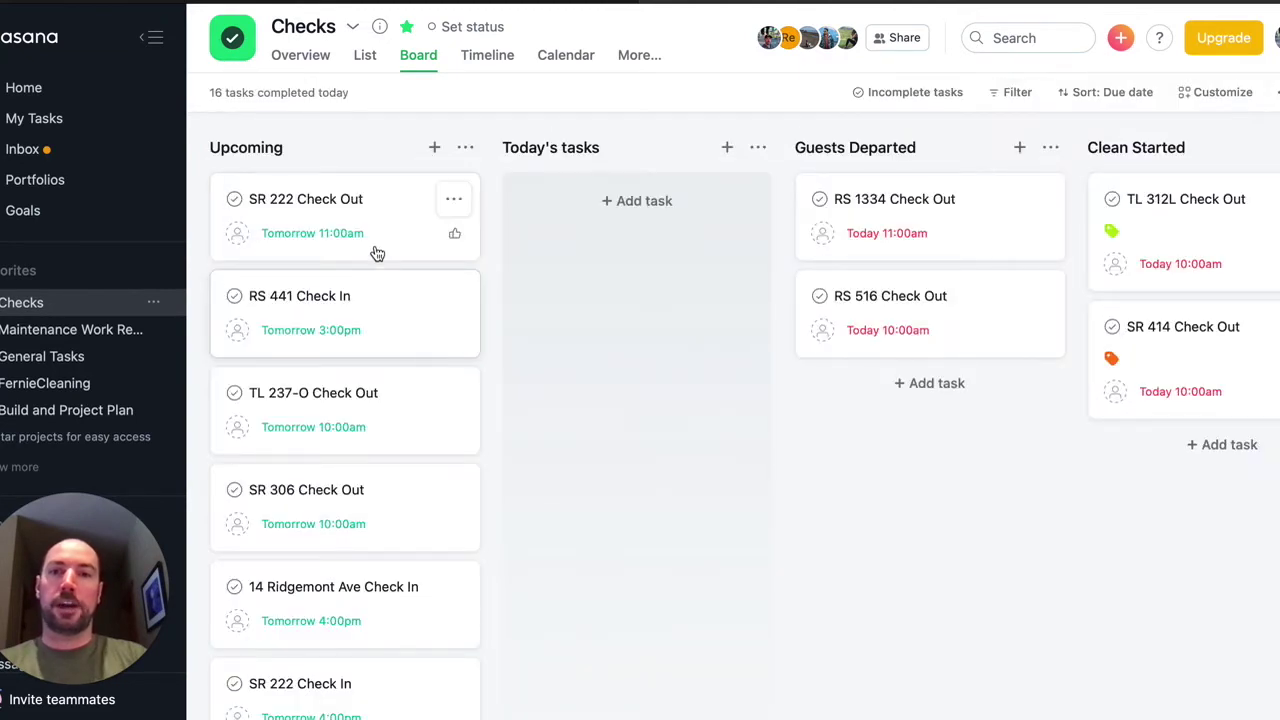
scroll(270, 600, down, 6)
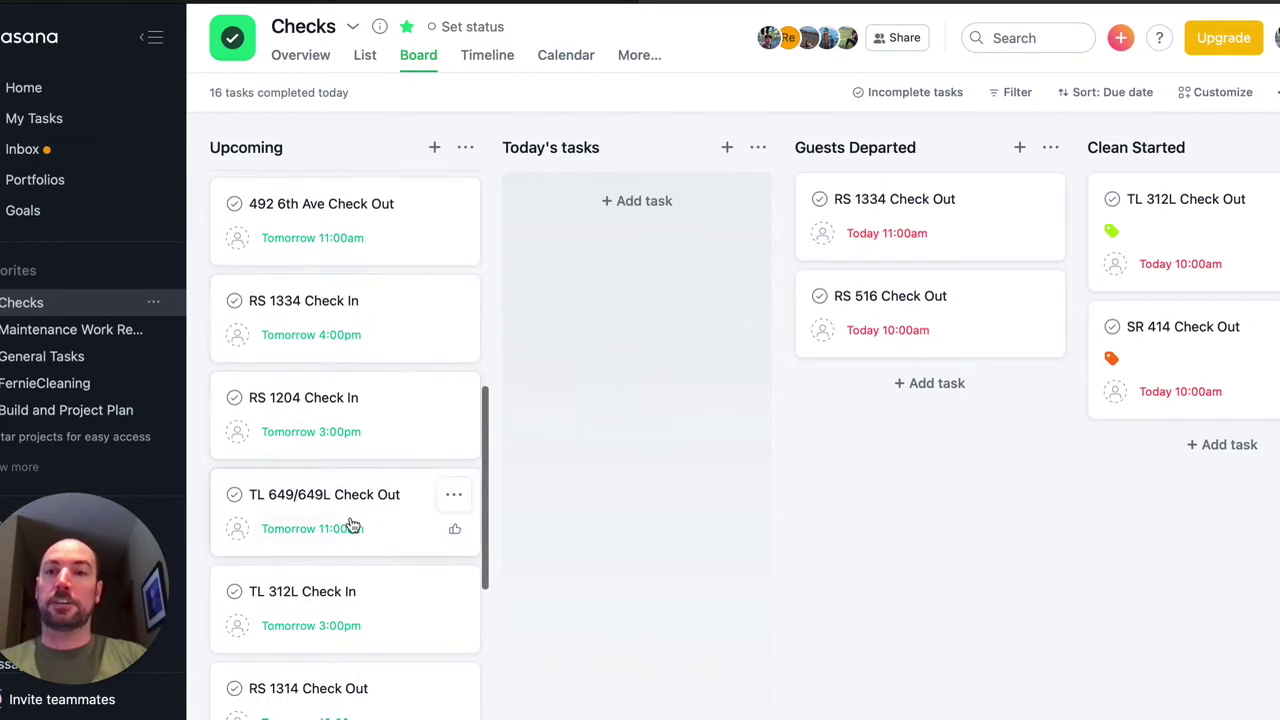
scroll(352, 524, up, 6)
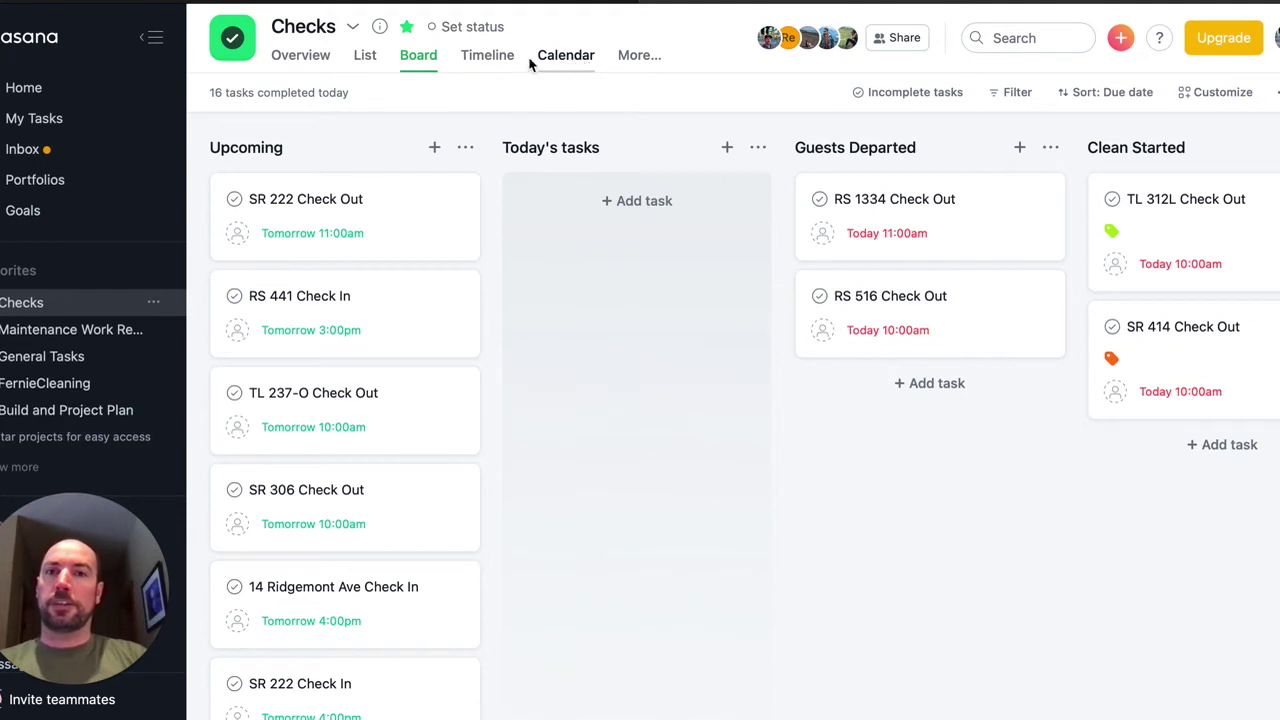
- View the Checks project as a calendar, look over the following weeks, and display it as a list
click(566, 57)
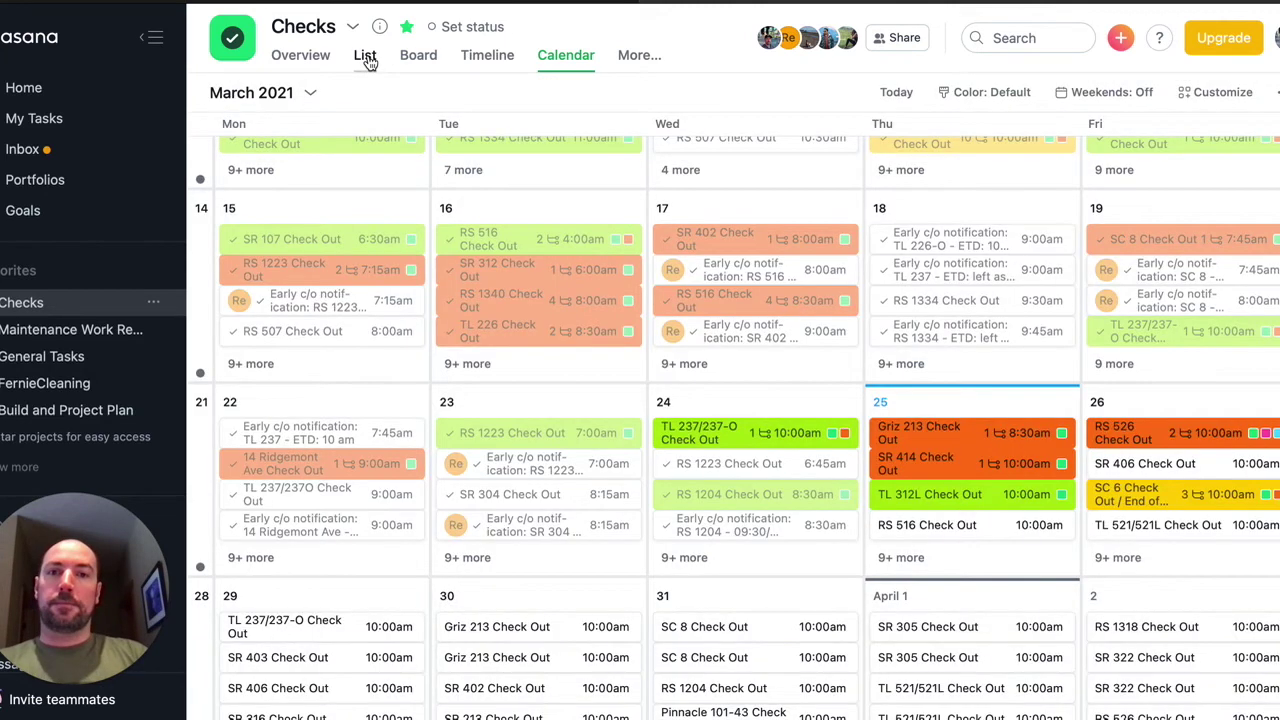
scroll(749, 430, down, 3)
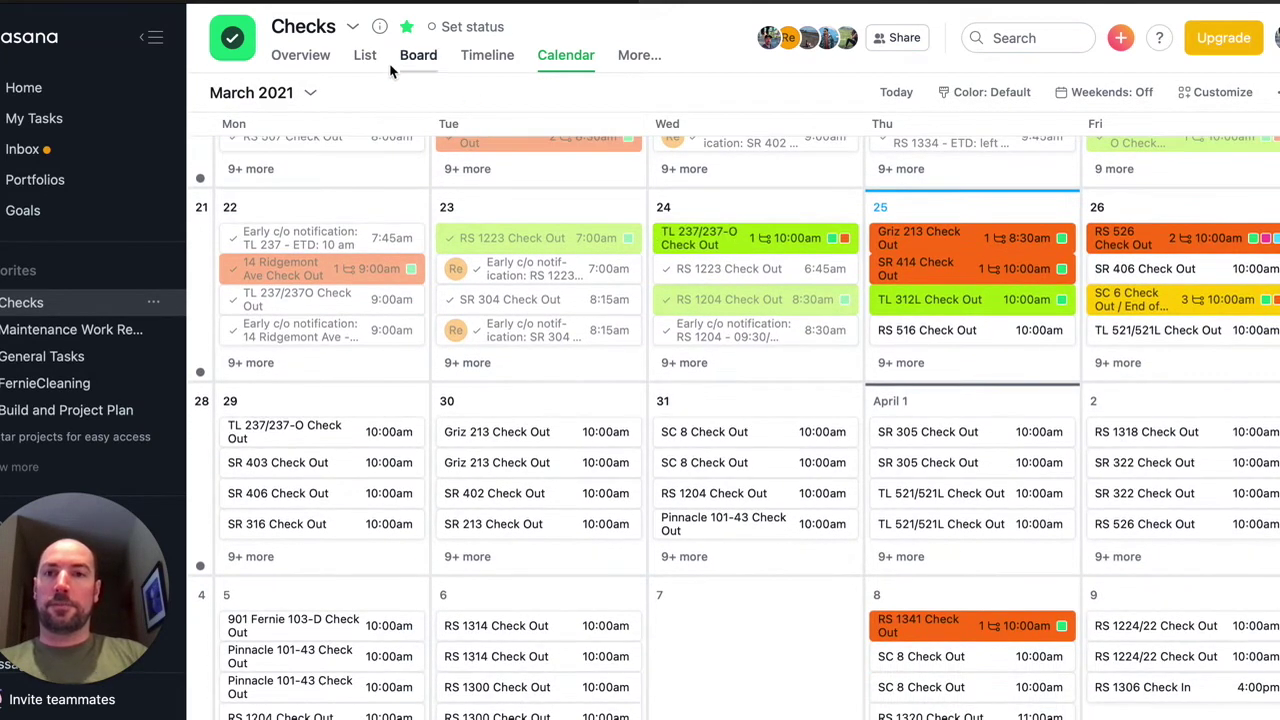
click(364, 55)
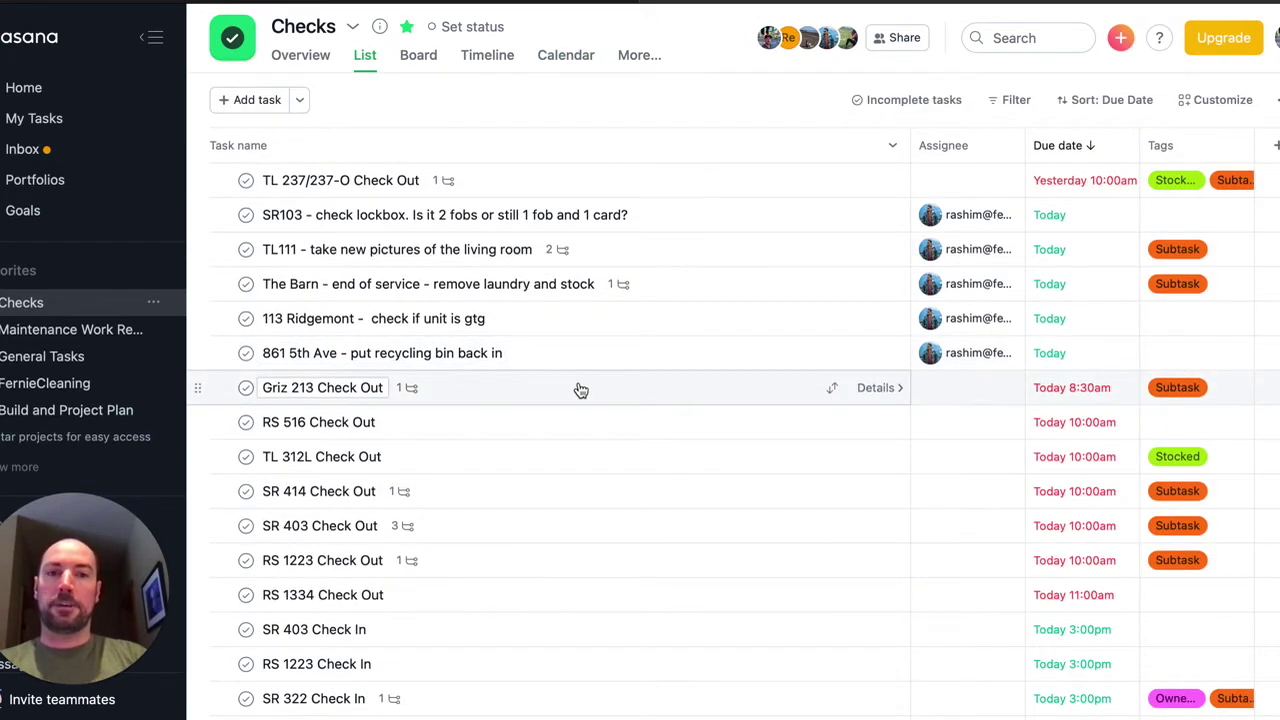
- Display the Checks project as a board and look across its columns from Upcoming to Clean Finished
click(416, 62)
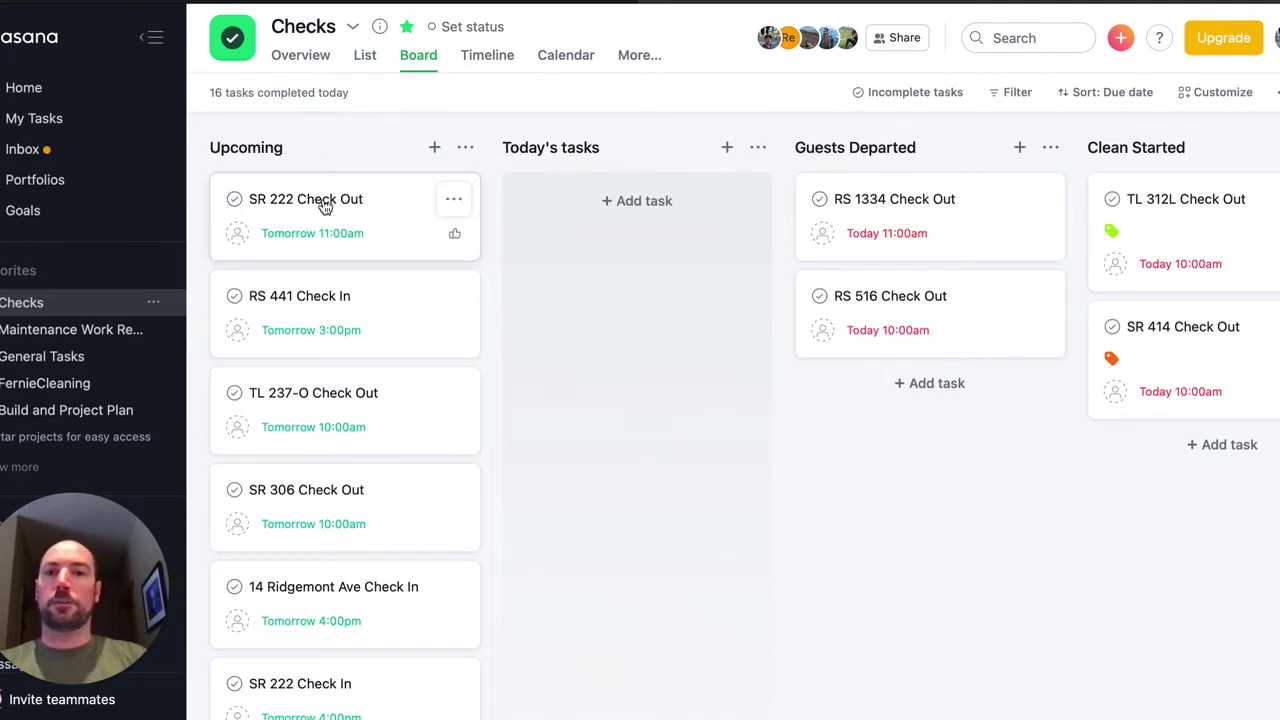
scroll(594, 223, right, 4)
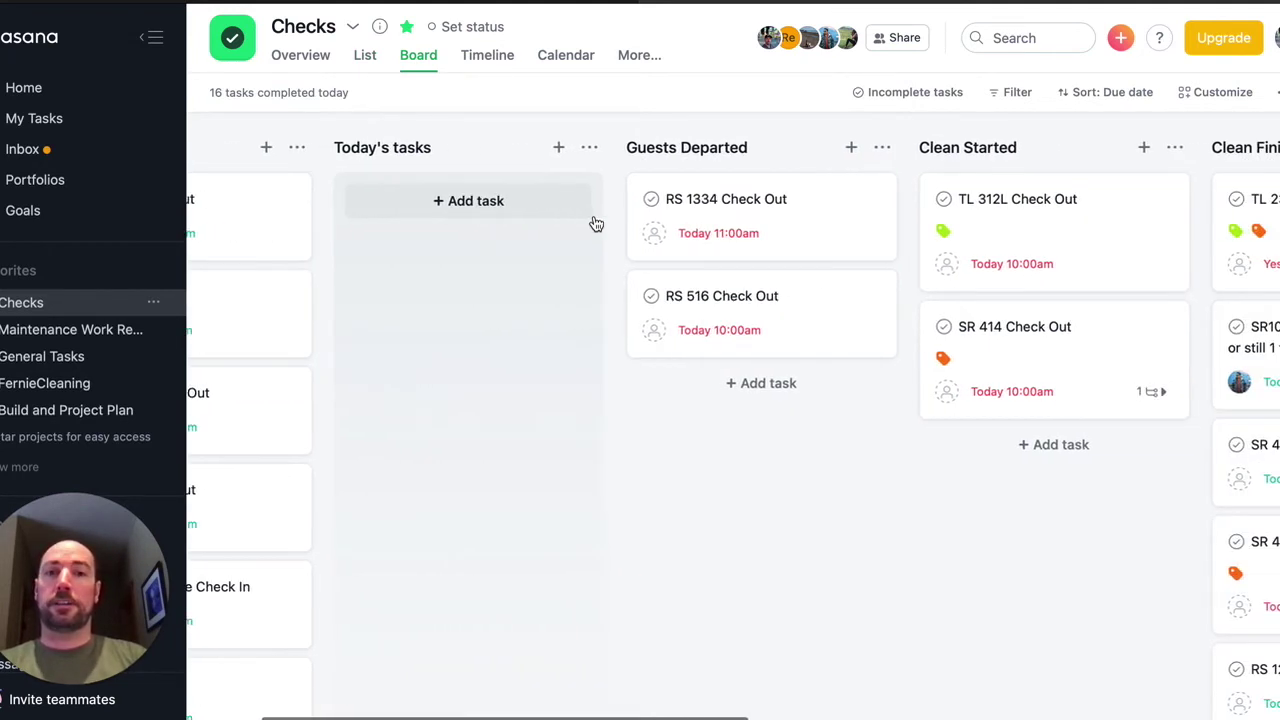
scroll(594, 223, right, 4)
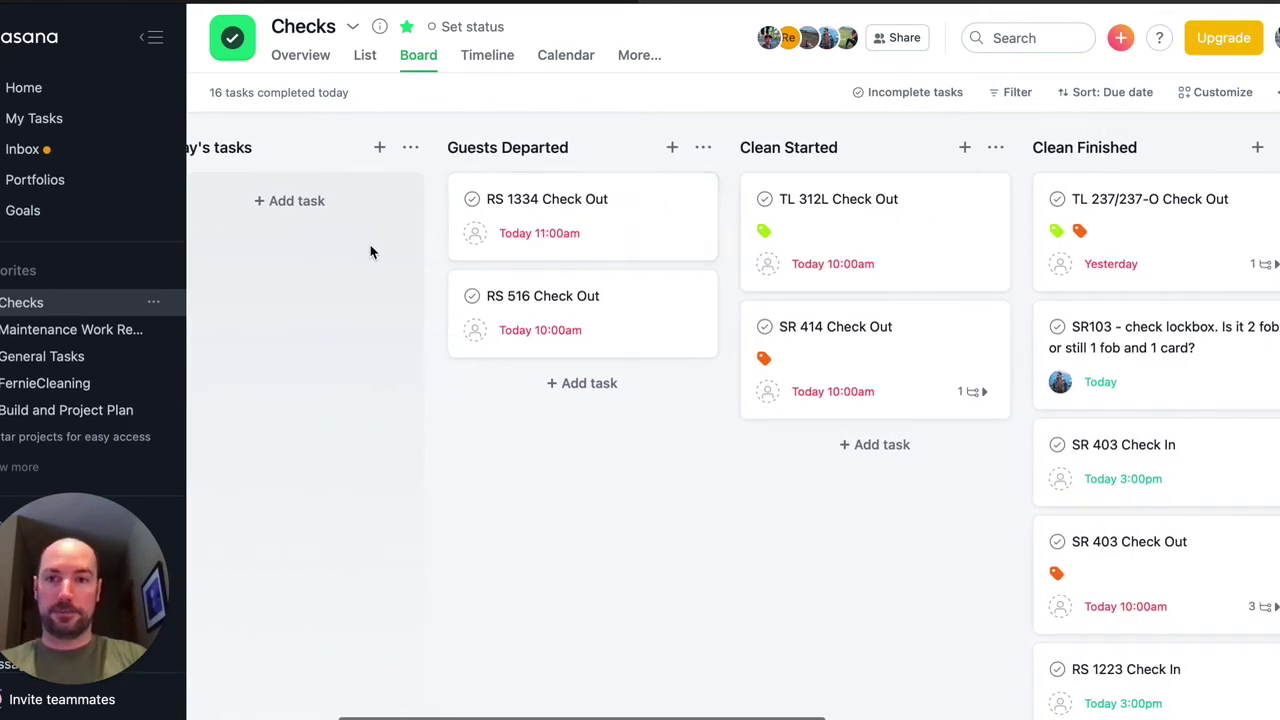
scroll(314, 246, left, 8)
- Move the SR 222 Check Out task to Today's tasks and look across the remaining stages through Ready and Ongoing
drag(457, 234, 565, 230)
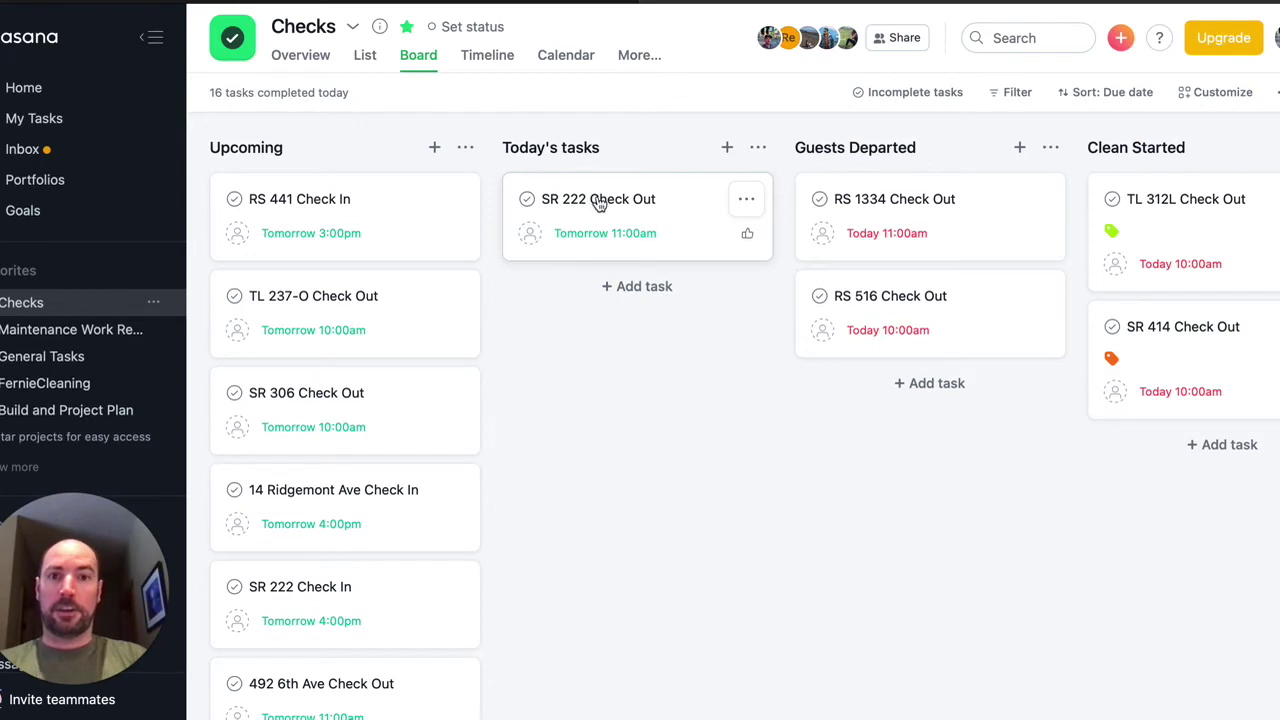
scroll(600, 205, right, 4)
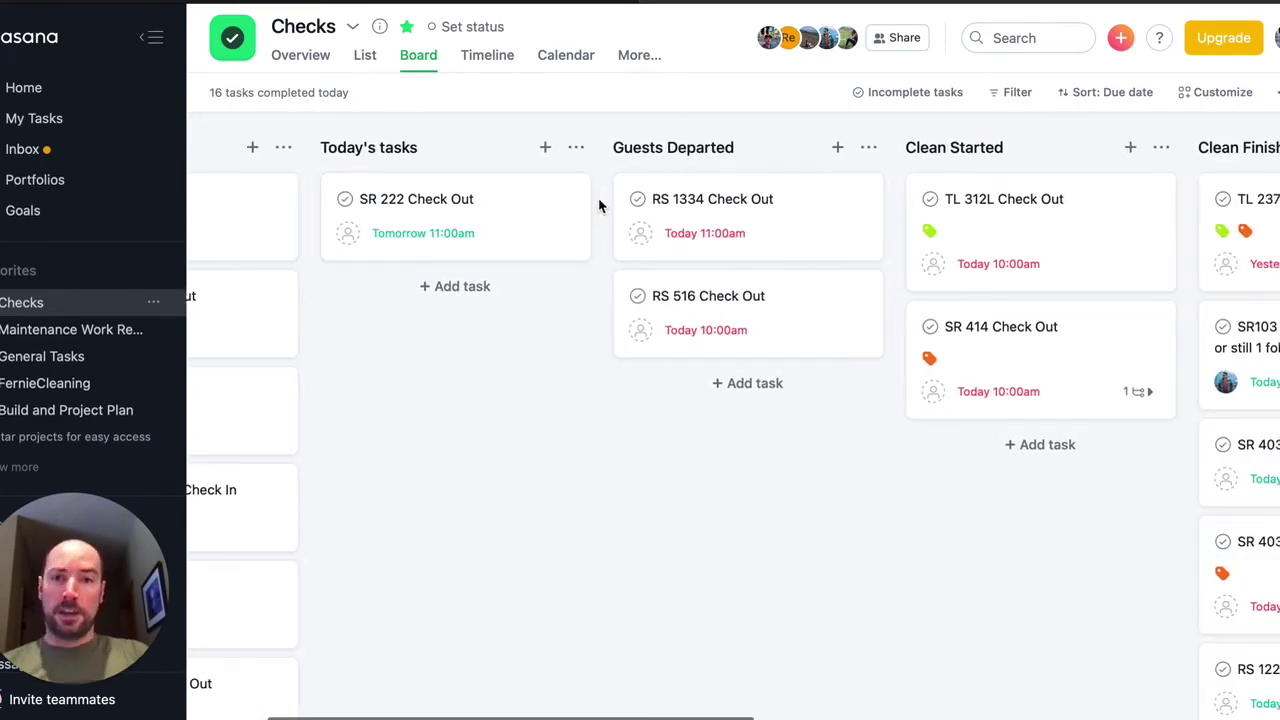
scroll(665, 200, right, 5)
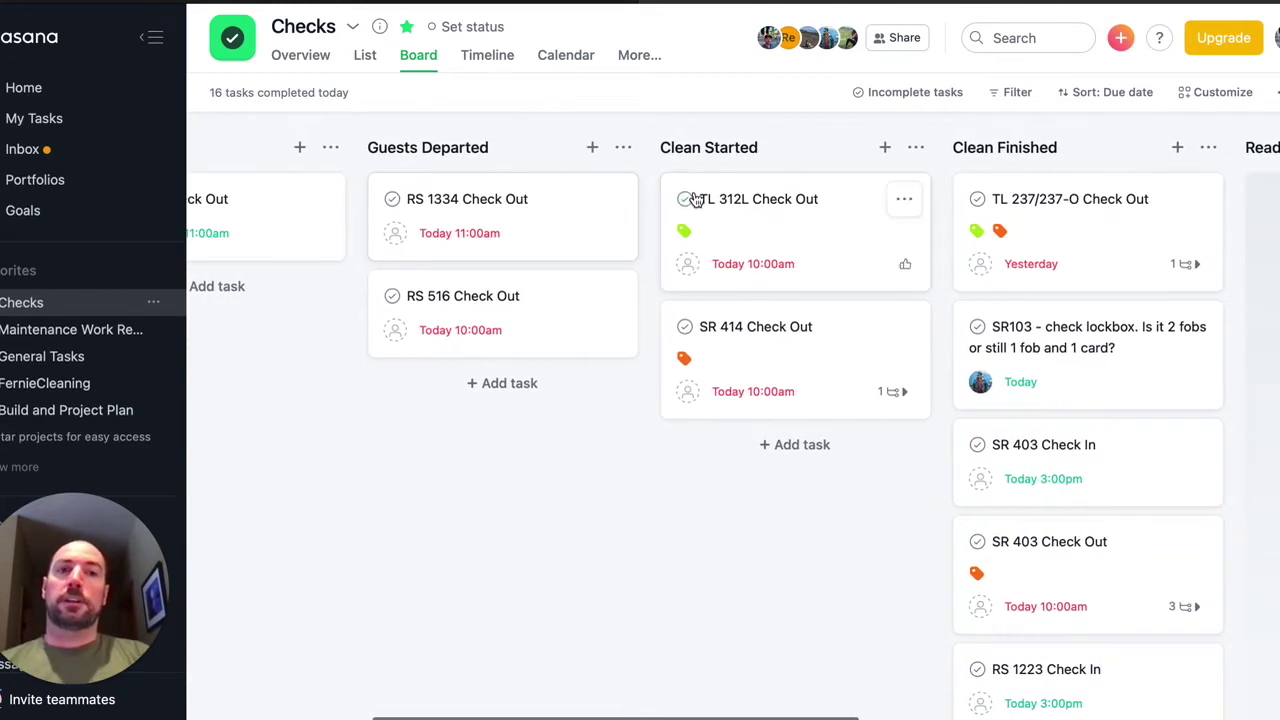
scroll(695, 199, right, 11)
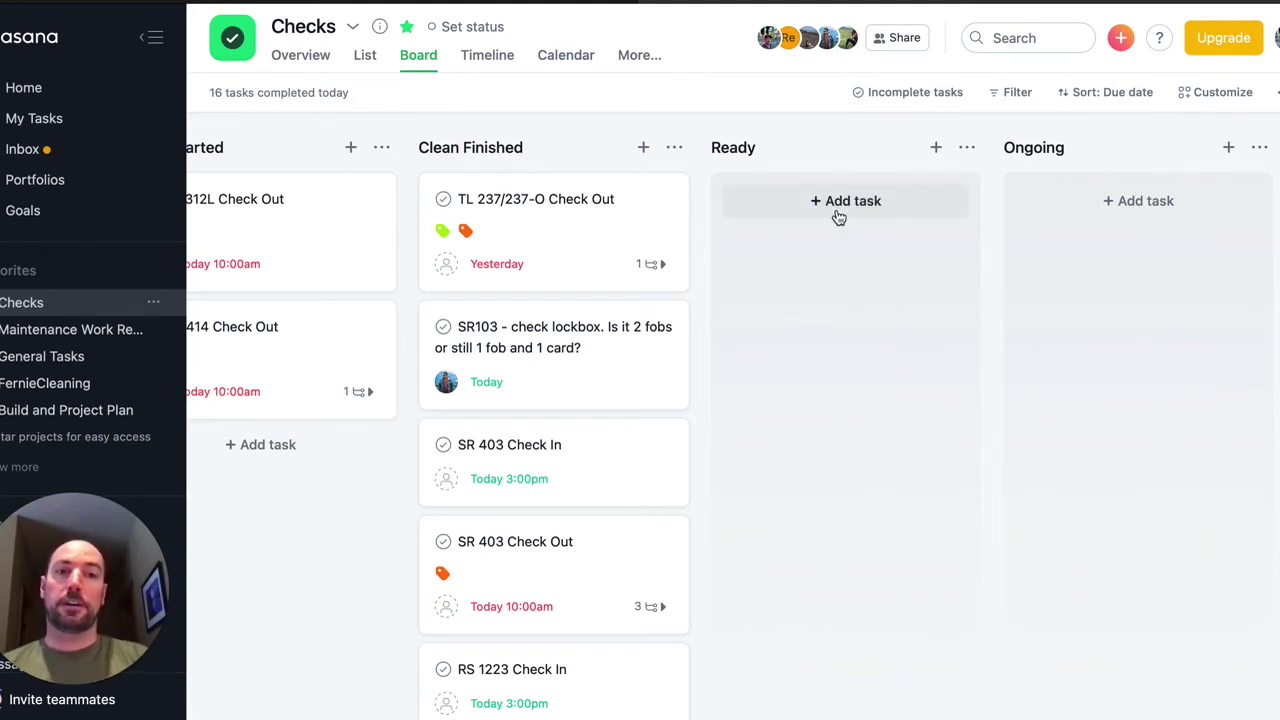
- Move the SR 222 Check Out task back to the Upcoming column
scroll(620, 240, left, 8)
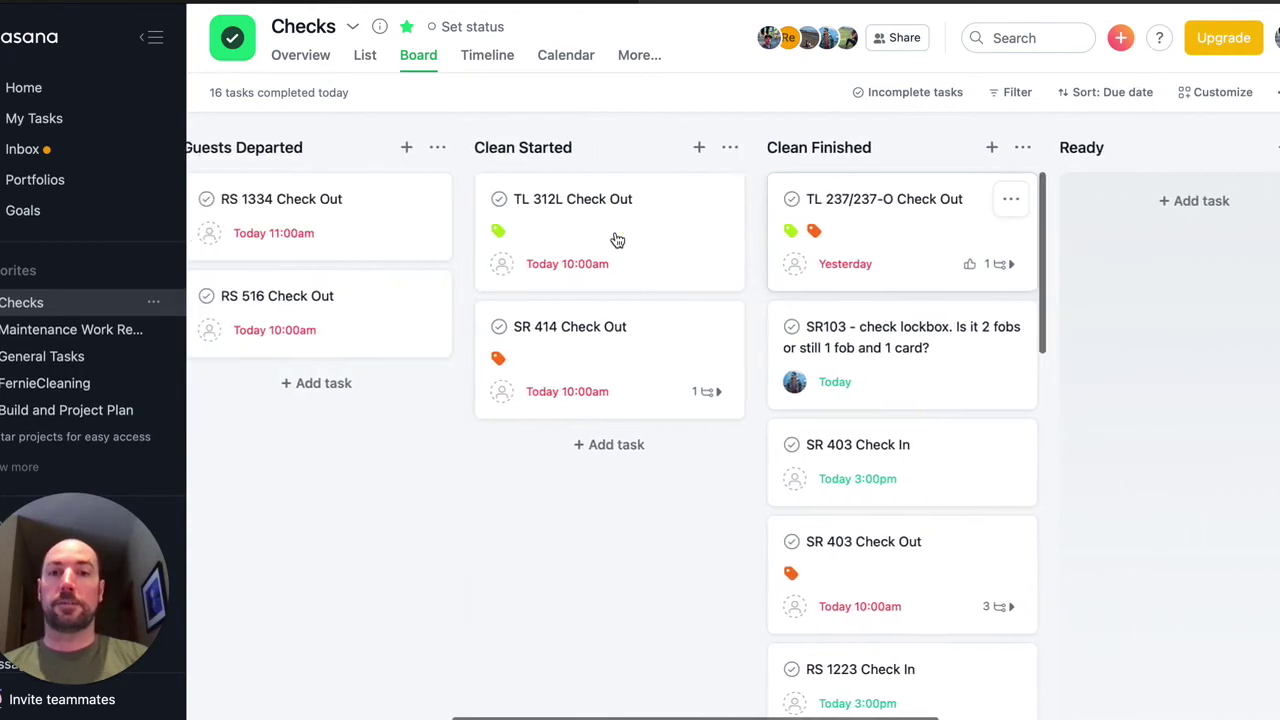
scroll(617, 240, left, 8)
drag(663, 206, 362, 225)
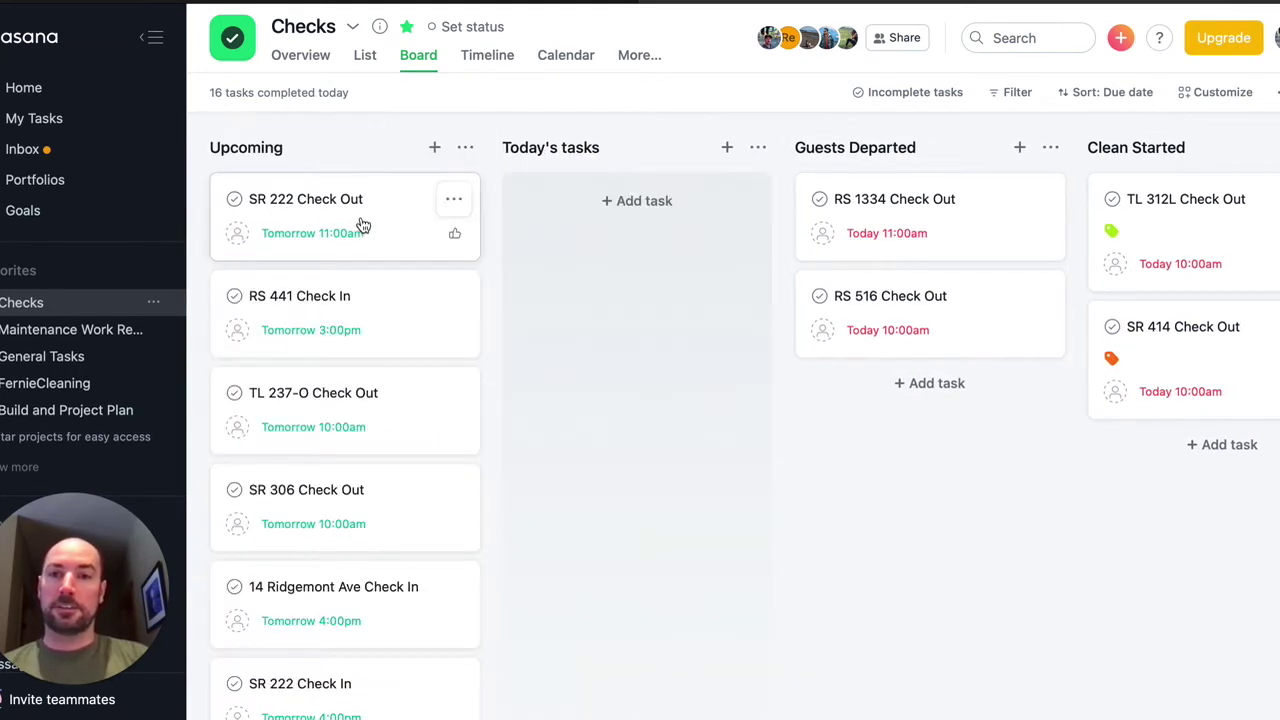
- Open the SR 222 Check Out task, review its due date and description, and close its details
click(268, 207)
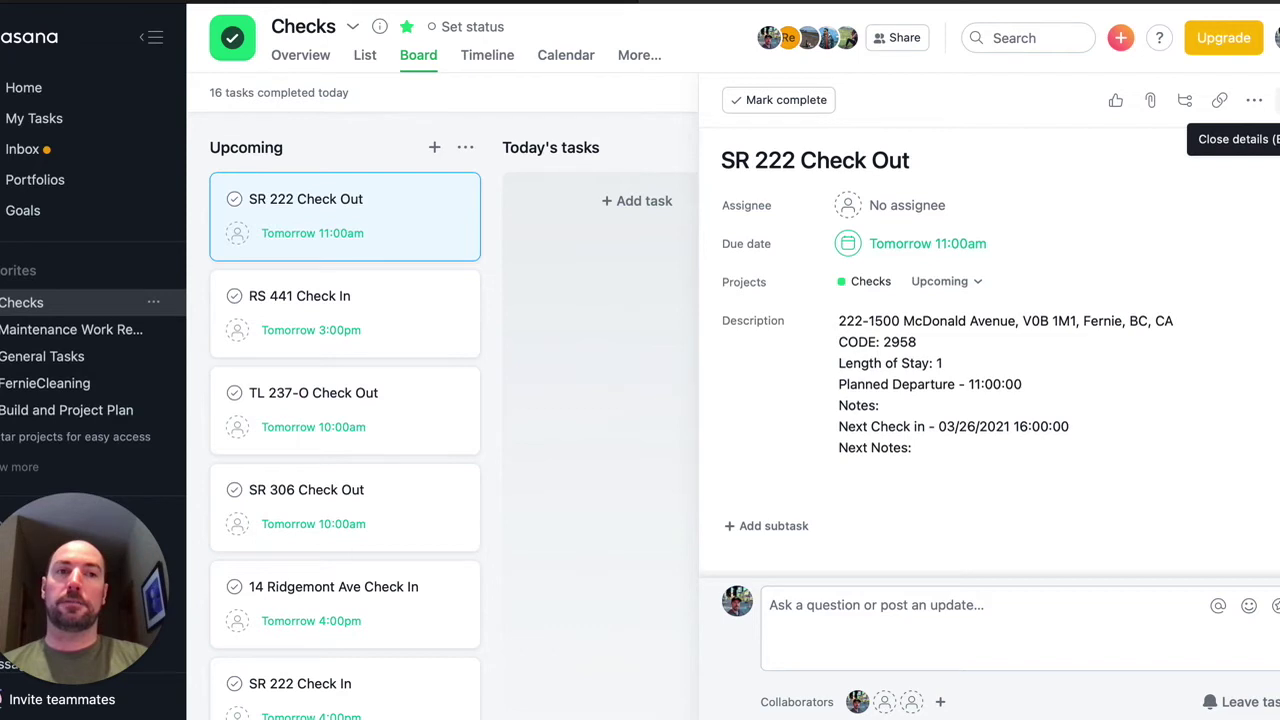
click(1274, 100)
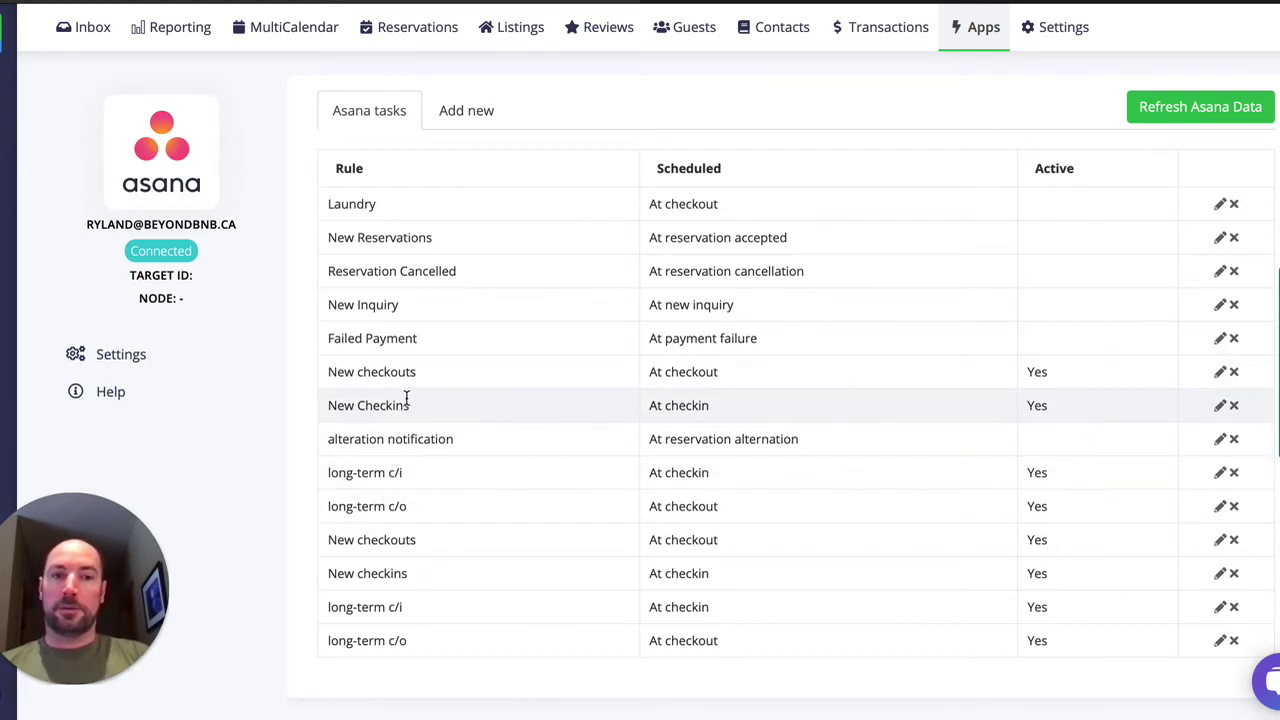
- In FantasticStay's Asana rule list, open the active New Checkins rule for editing and review its schedule, project and template fields
click(1220, 405)
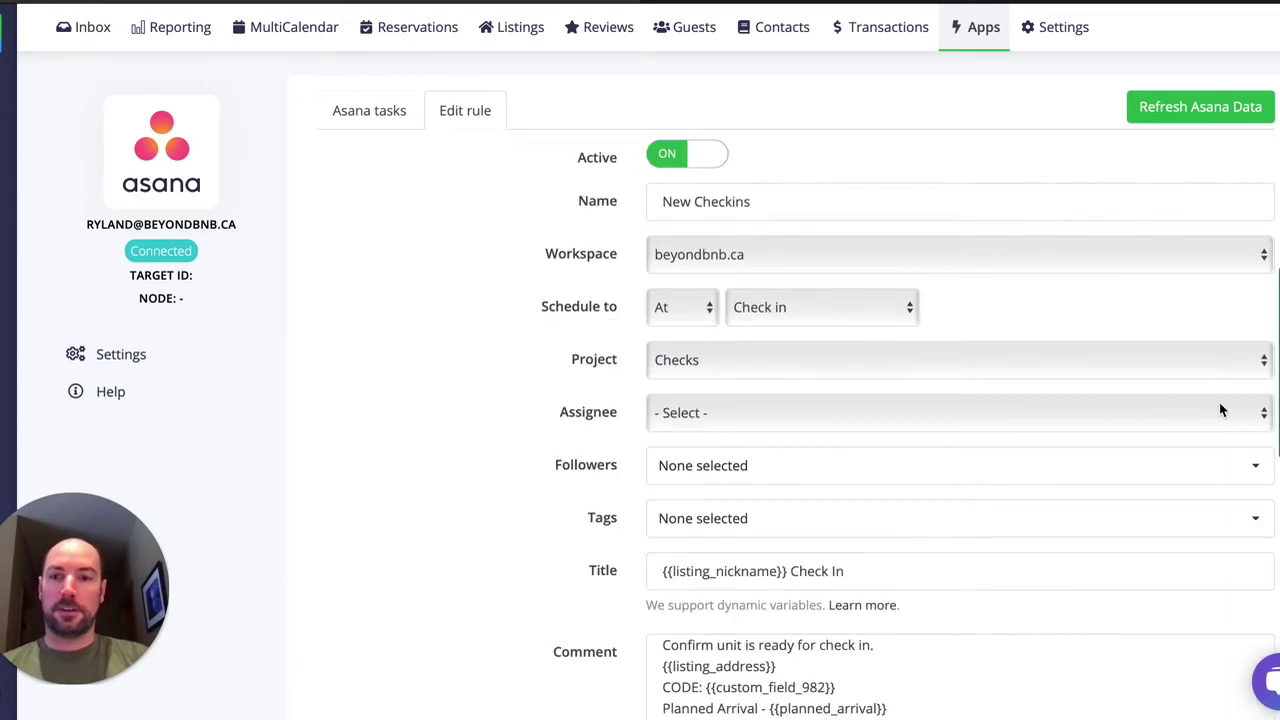
scroll(480, 320, down, 3)
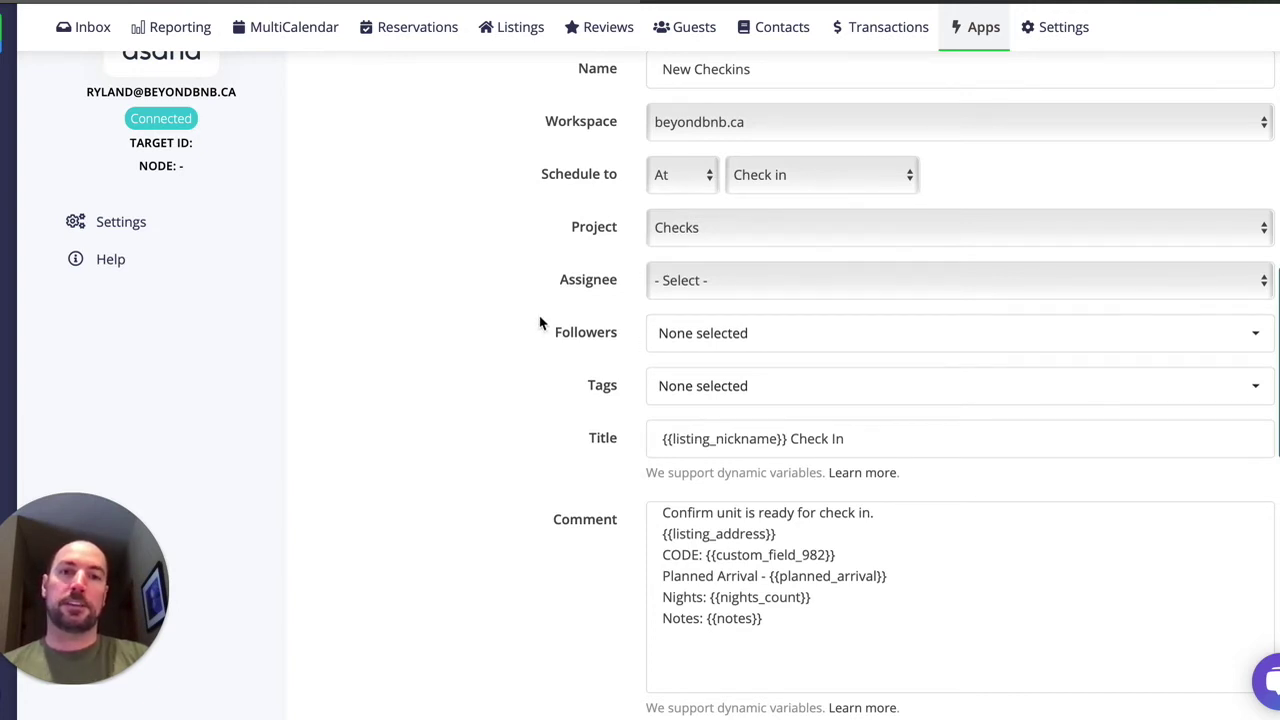
scroll(539, 322, down, 2)
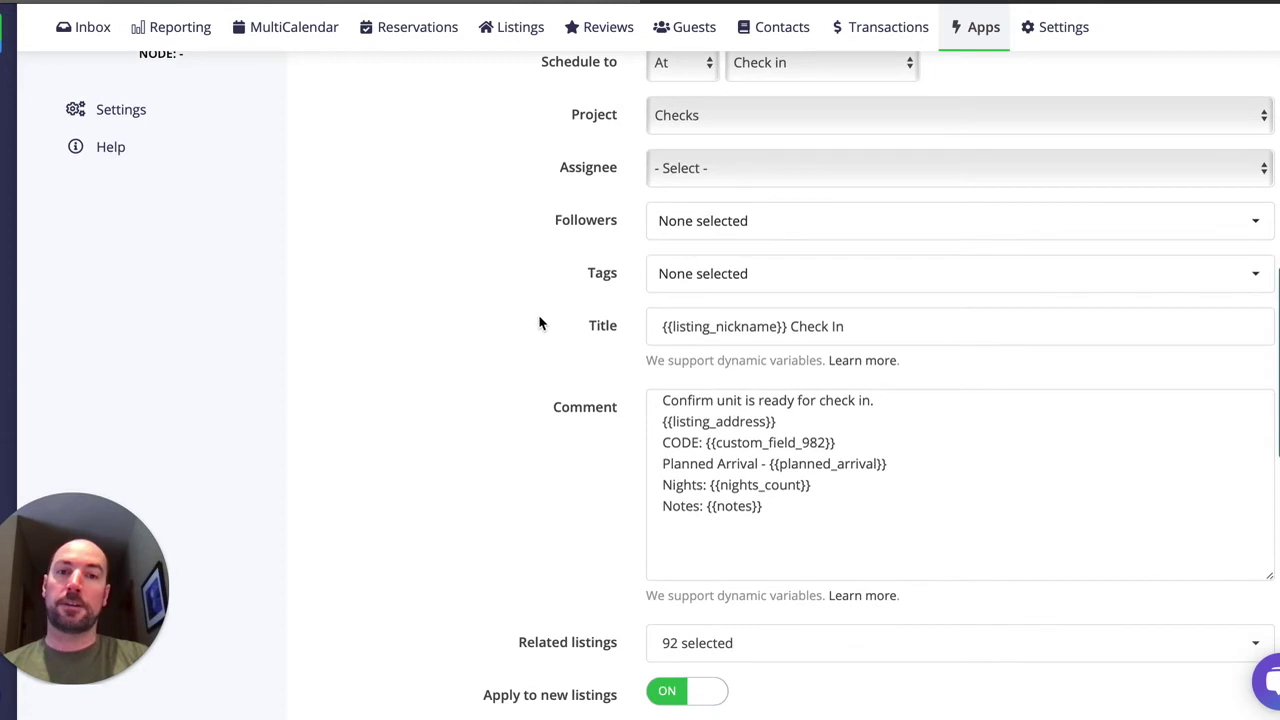
- Check the choices available for the New Checkins rule's project, assignee and followers without changing any of them
click(686, 115)
click(490, 142)
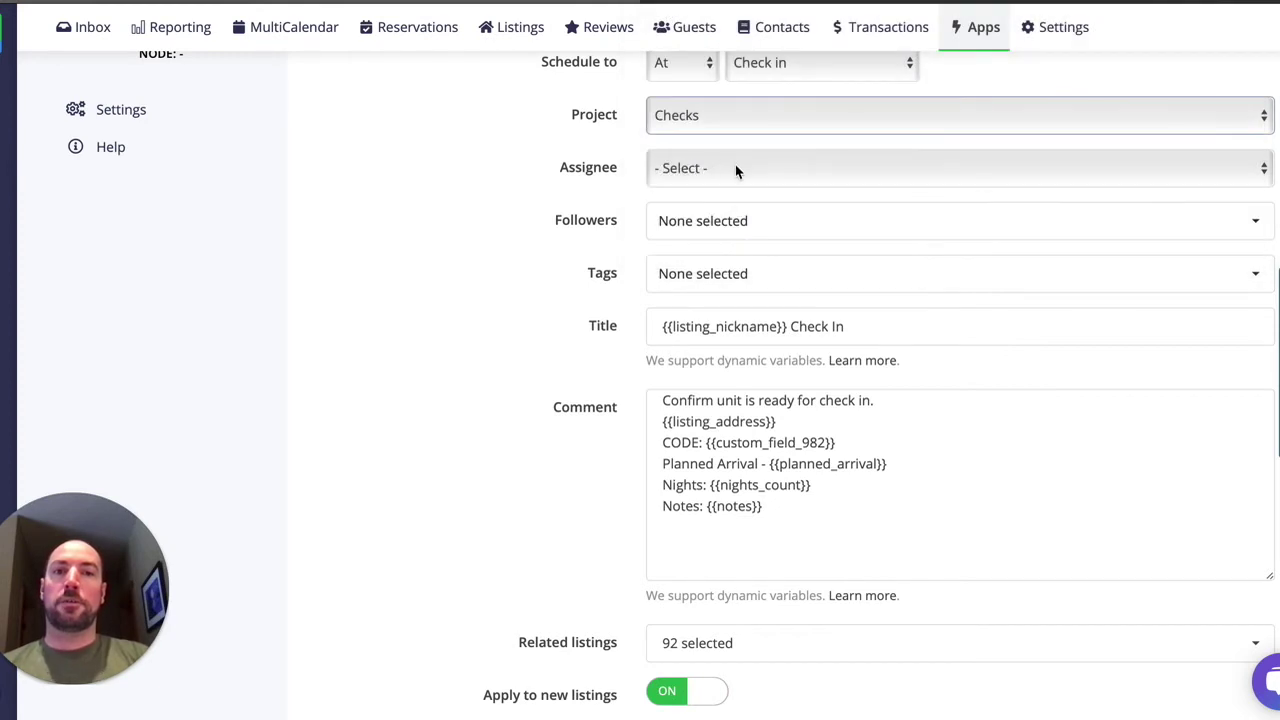
click(735, 168)
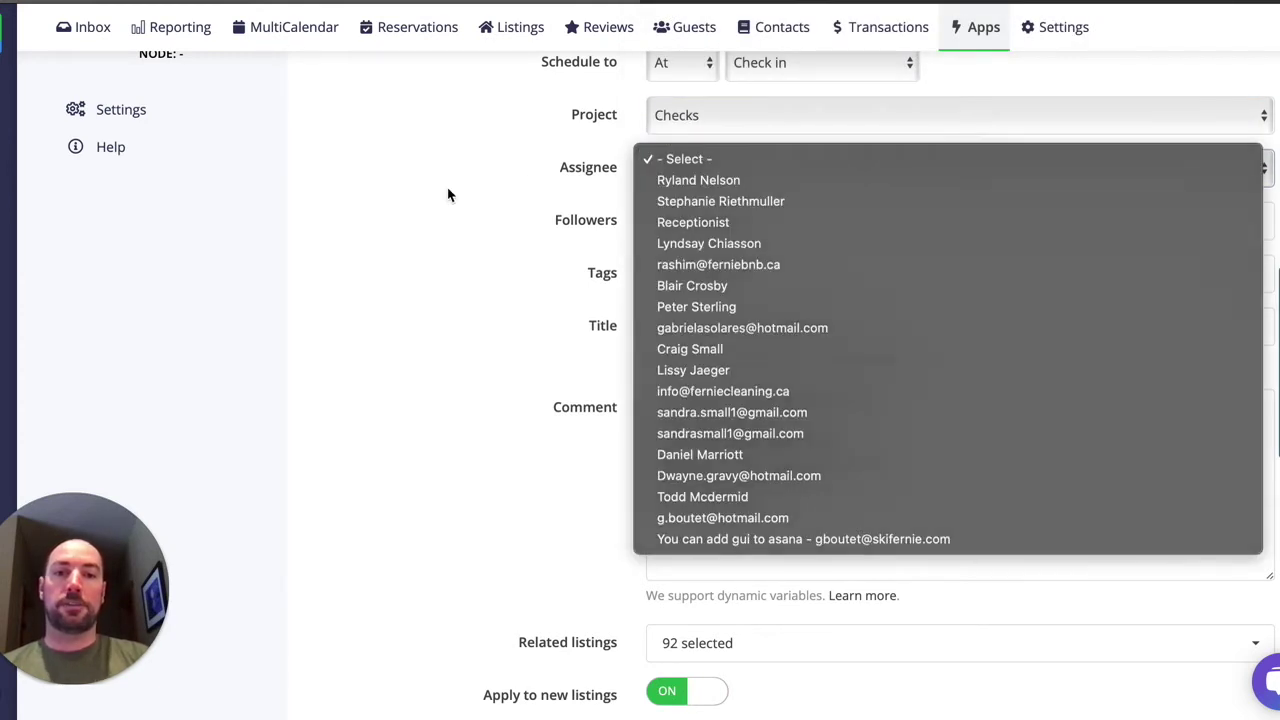
click(447, 187)
scroll(409, 266, down, 2)
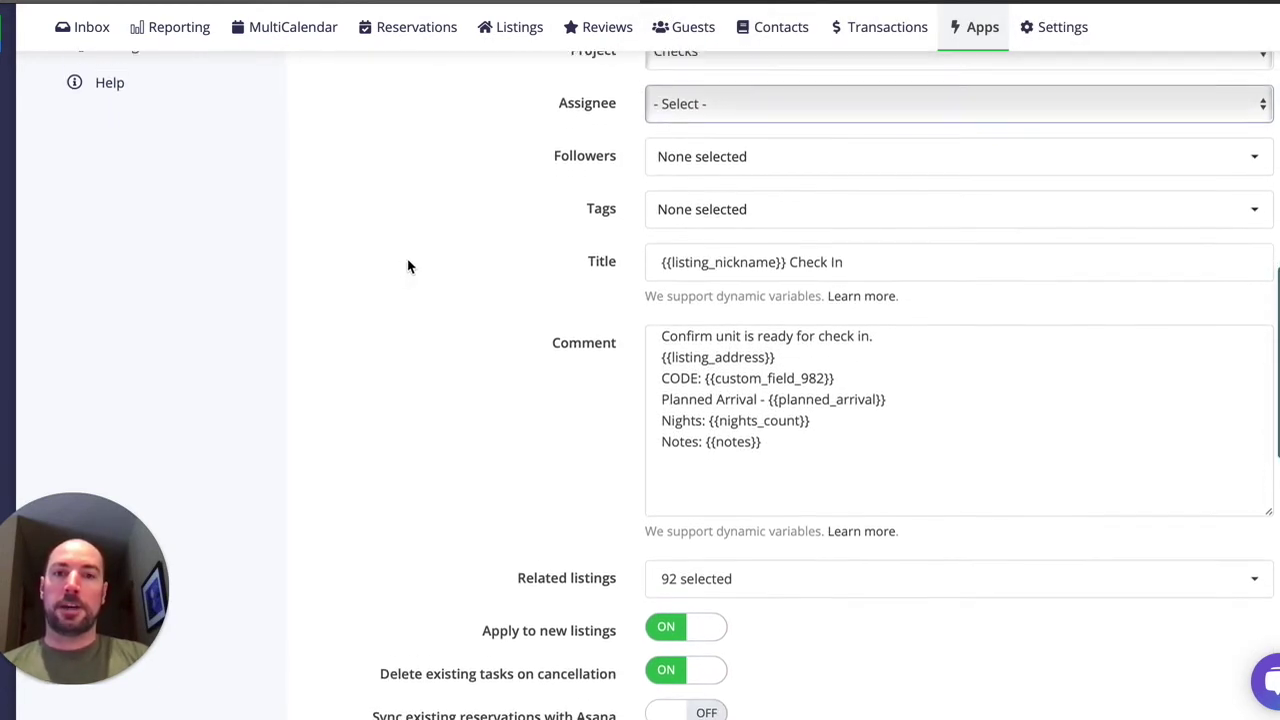
click(686, 149)
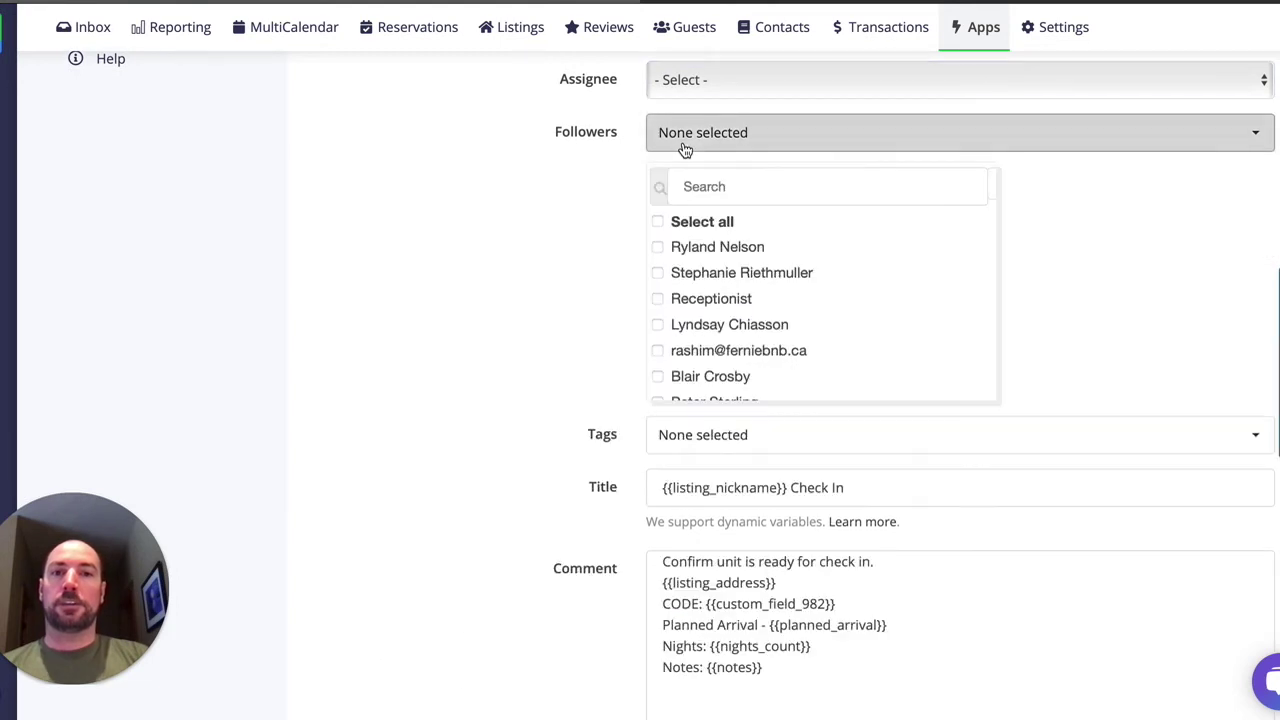
click(497, 171)
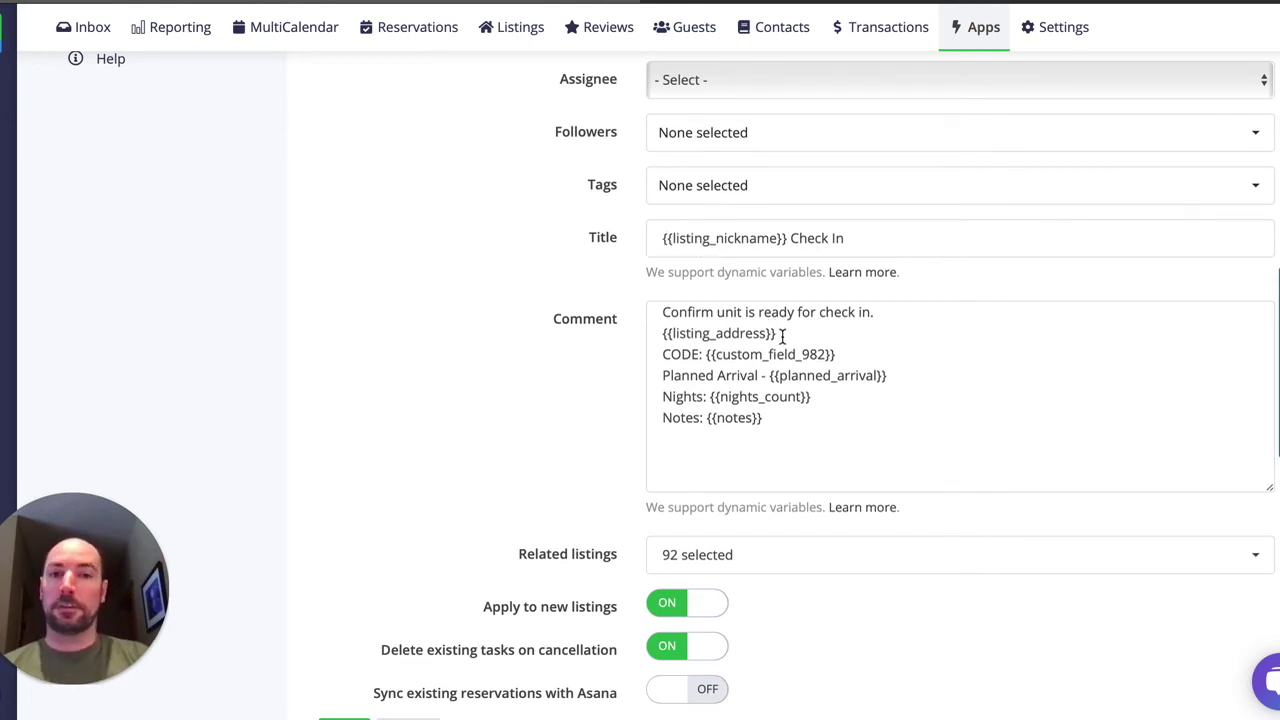
- Examine the dynamic variables in the rule's title and comment, including listing nickname, address, code, planned arrival, nights and notes
drag(782, 336, 646, 331)
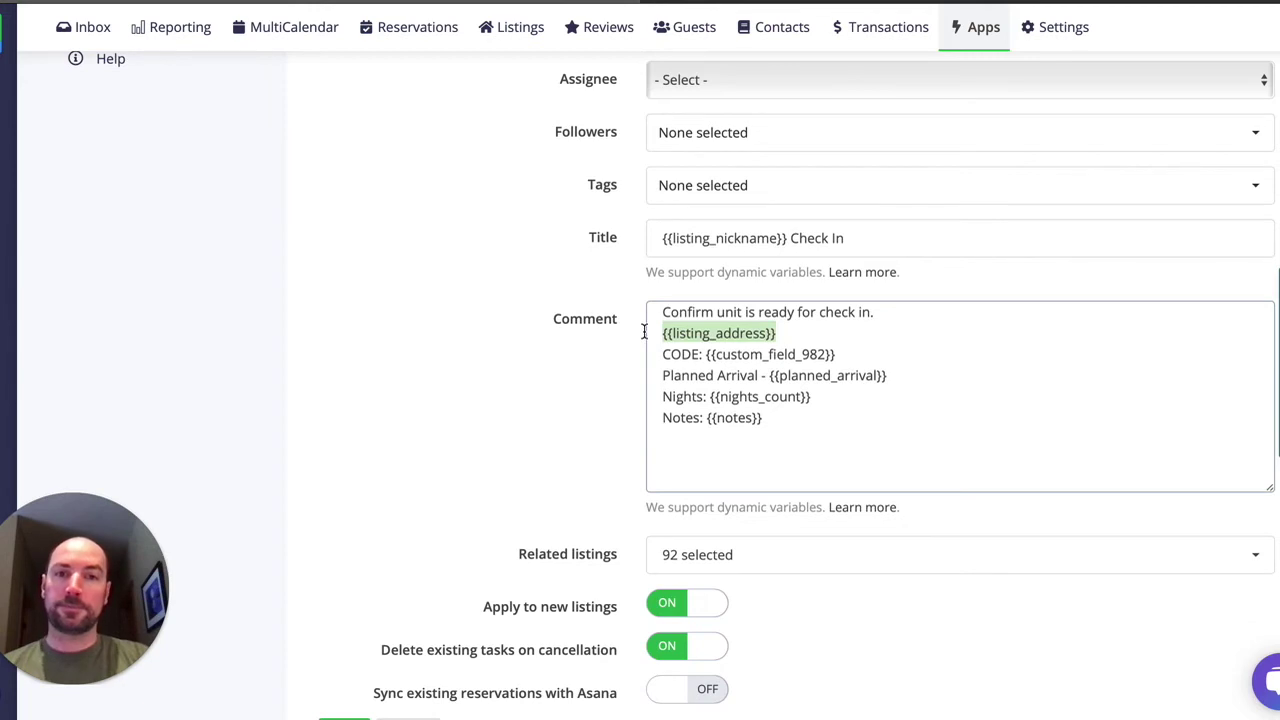
drag(787, 240, 640, 232)
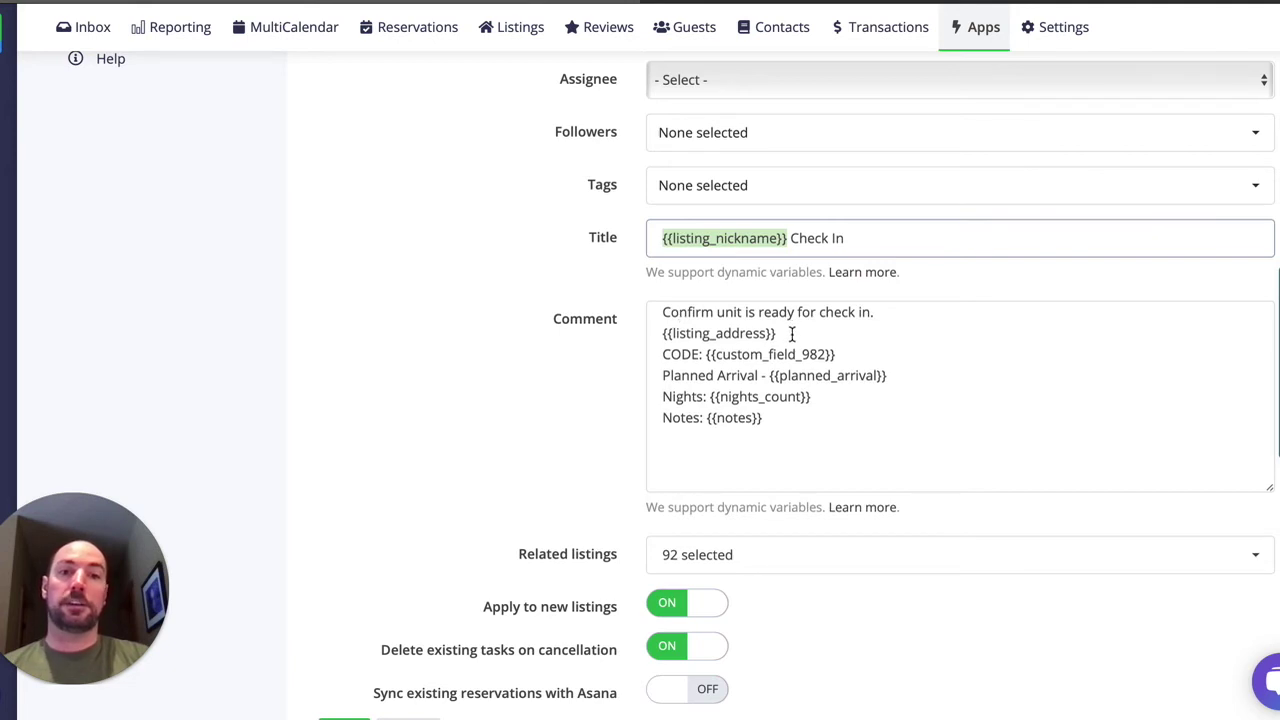
drag(791, 334, 655, 337)
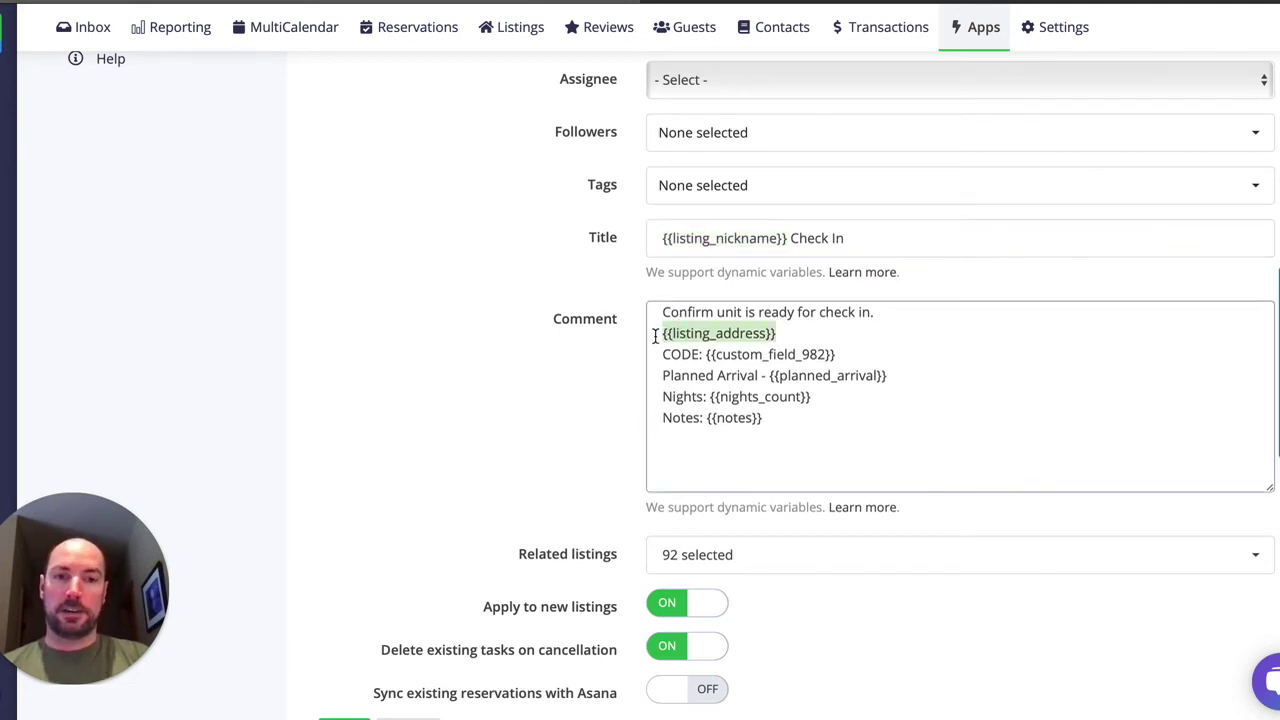
click(679, 356)
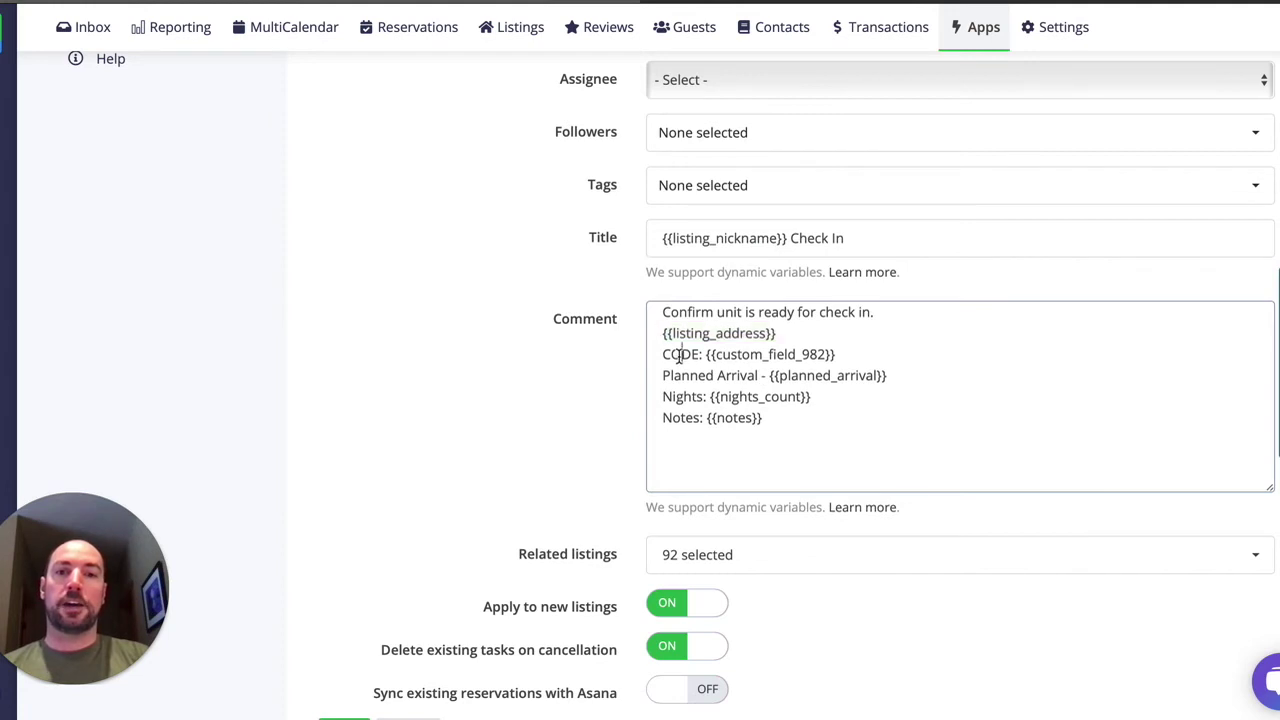
drag(662, 382, 918, 384)
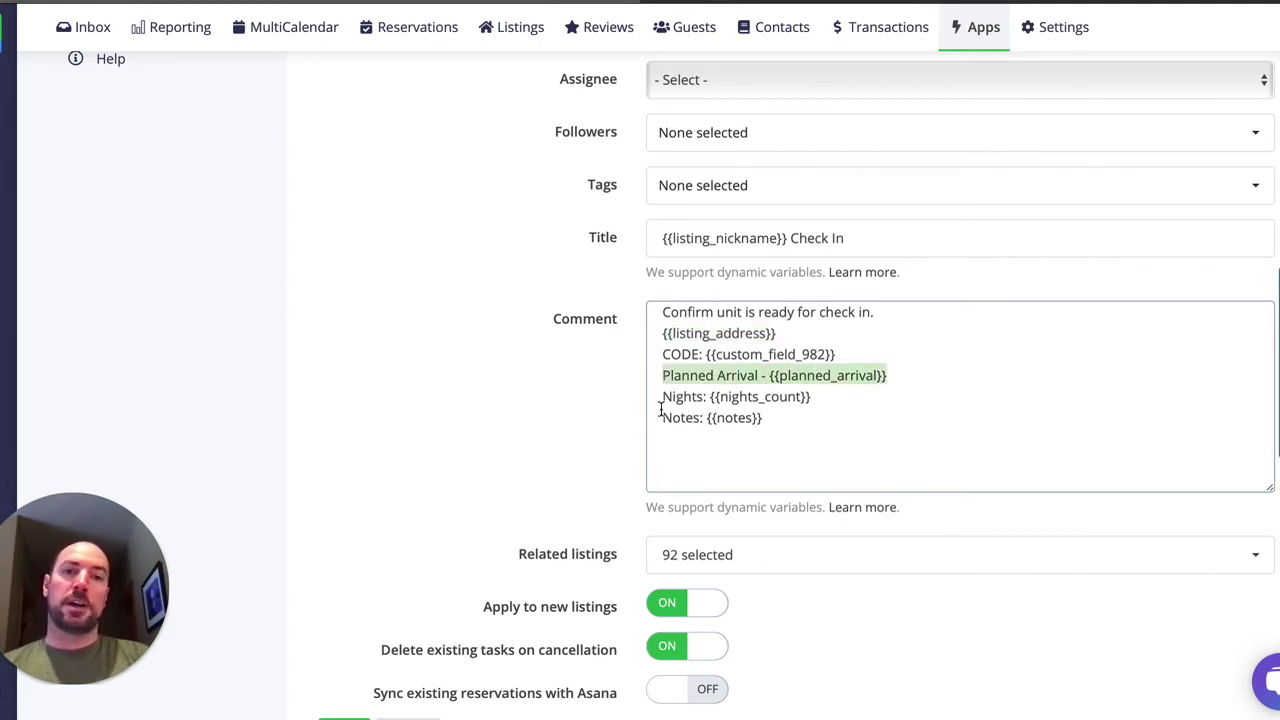
drag(665, 397, 837, 430)
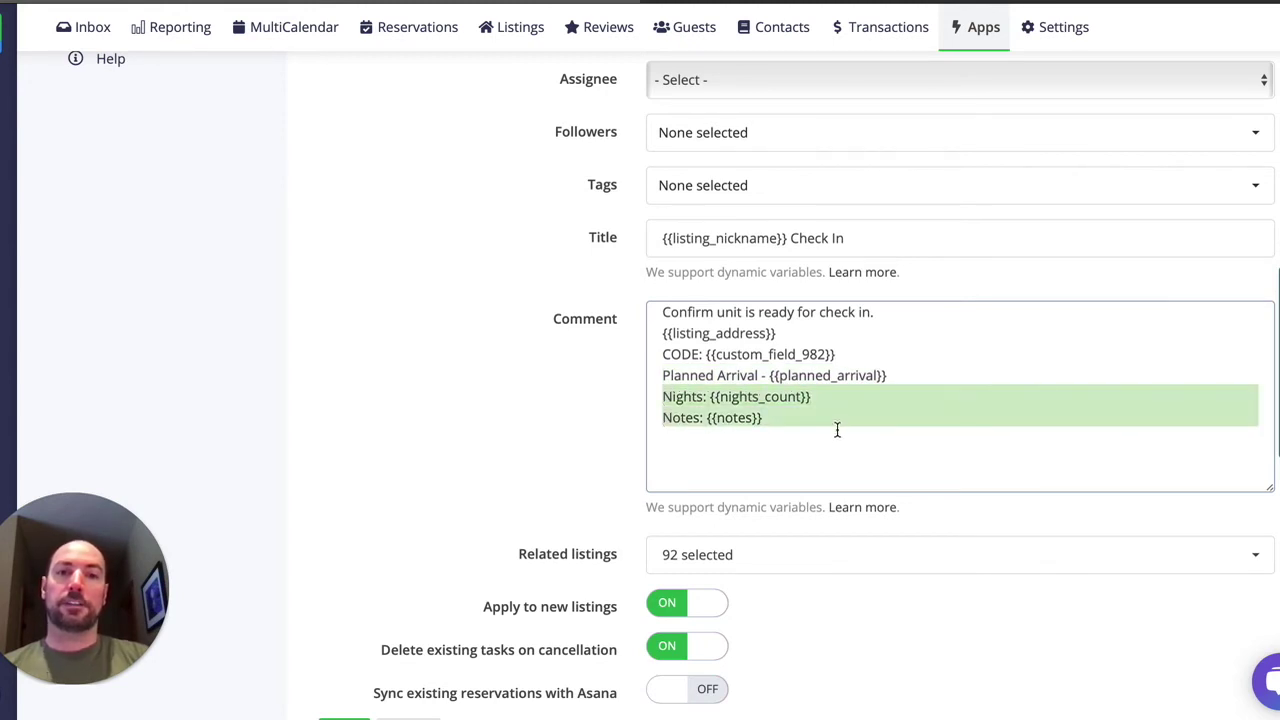
click(837, 432)
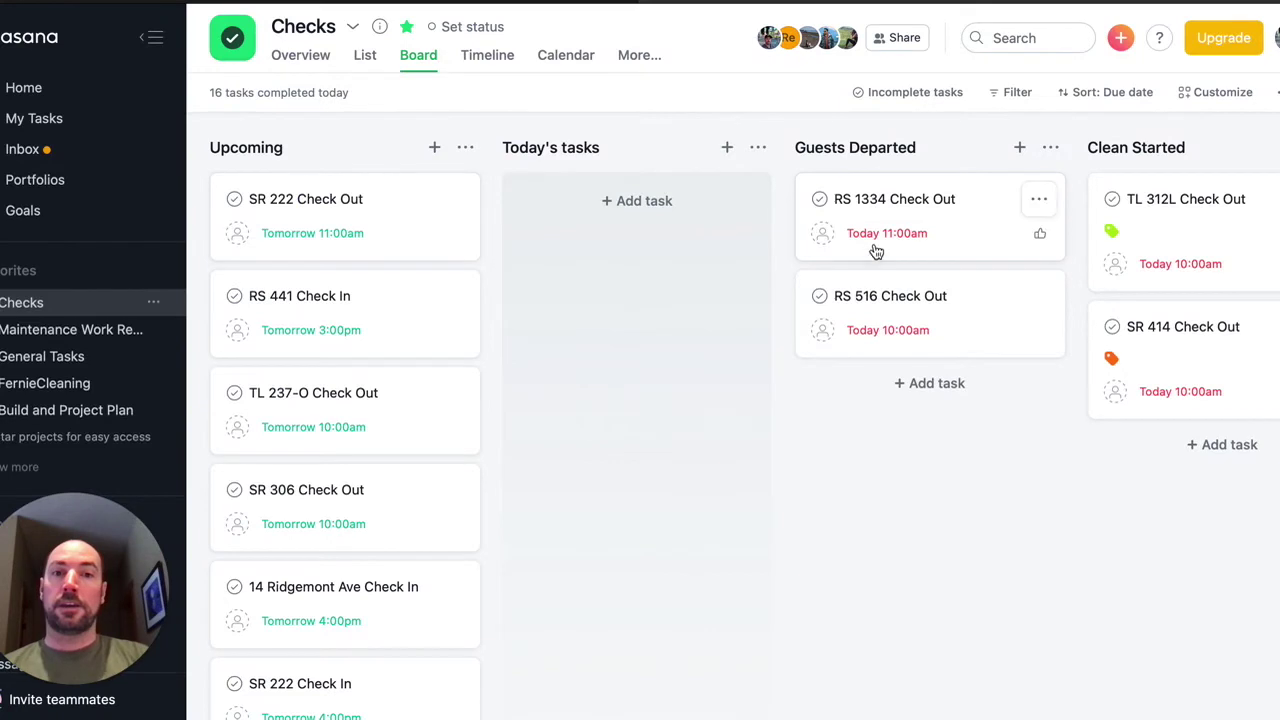
- Switch to Asana, open TL 237/237-O Check Out under Clean Finished, review its title, description, subtasks and activity, and close it
scroll(1000, 234, right, 5)
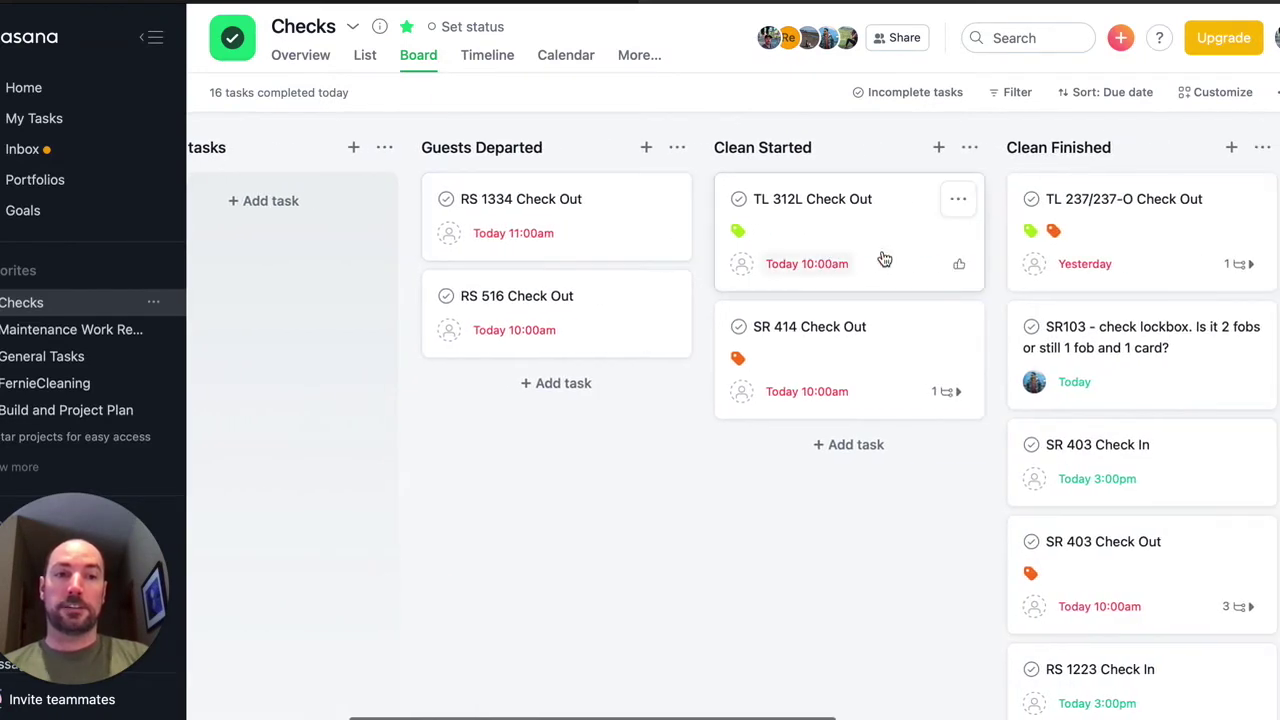
click(1115, 255)
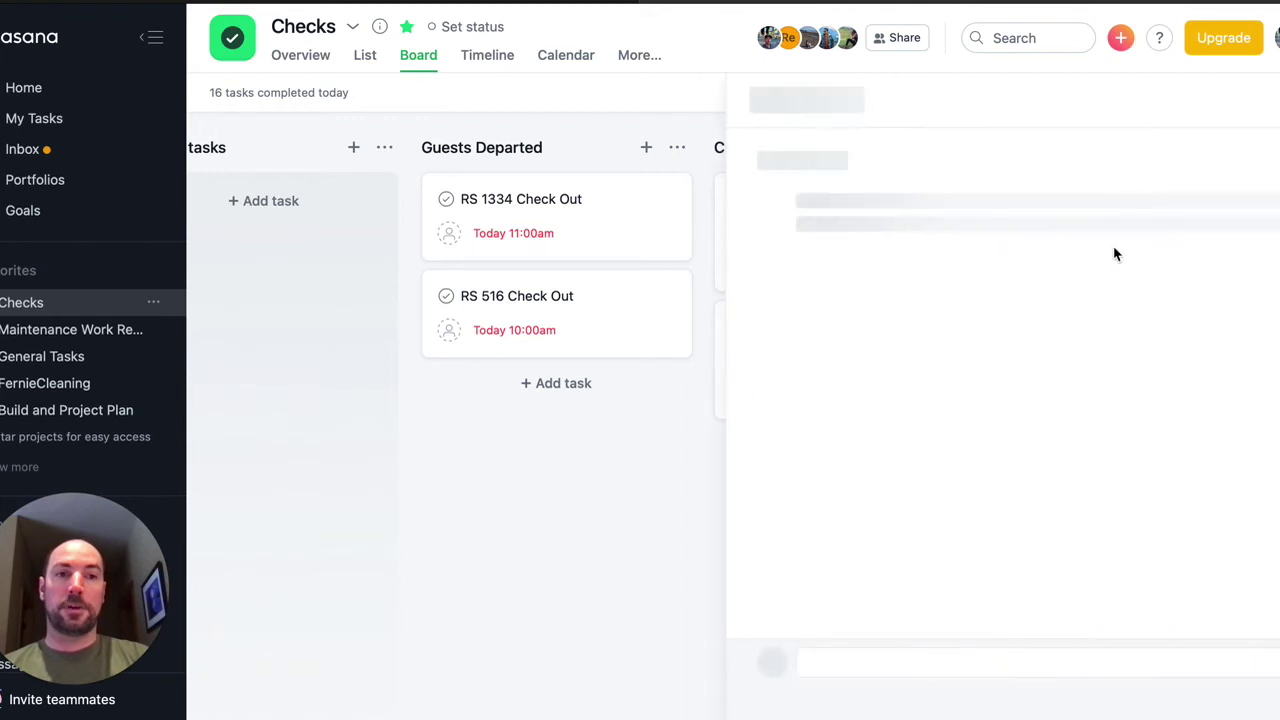
scroll(1115, 255, down, 5)
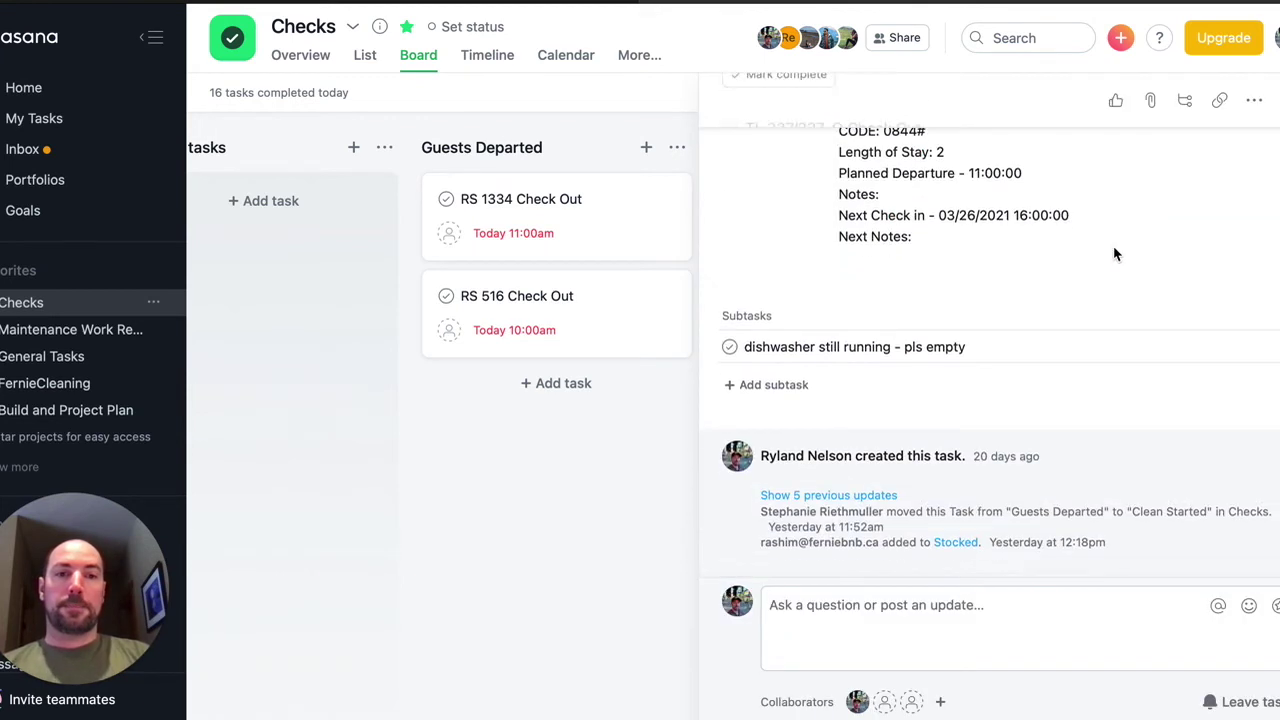
scroll(1115, 255, up, 5)
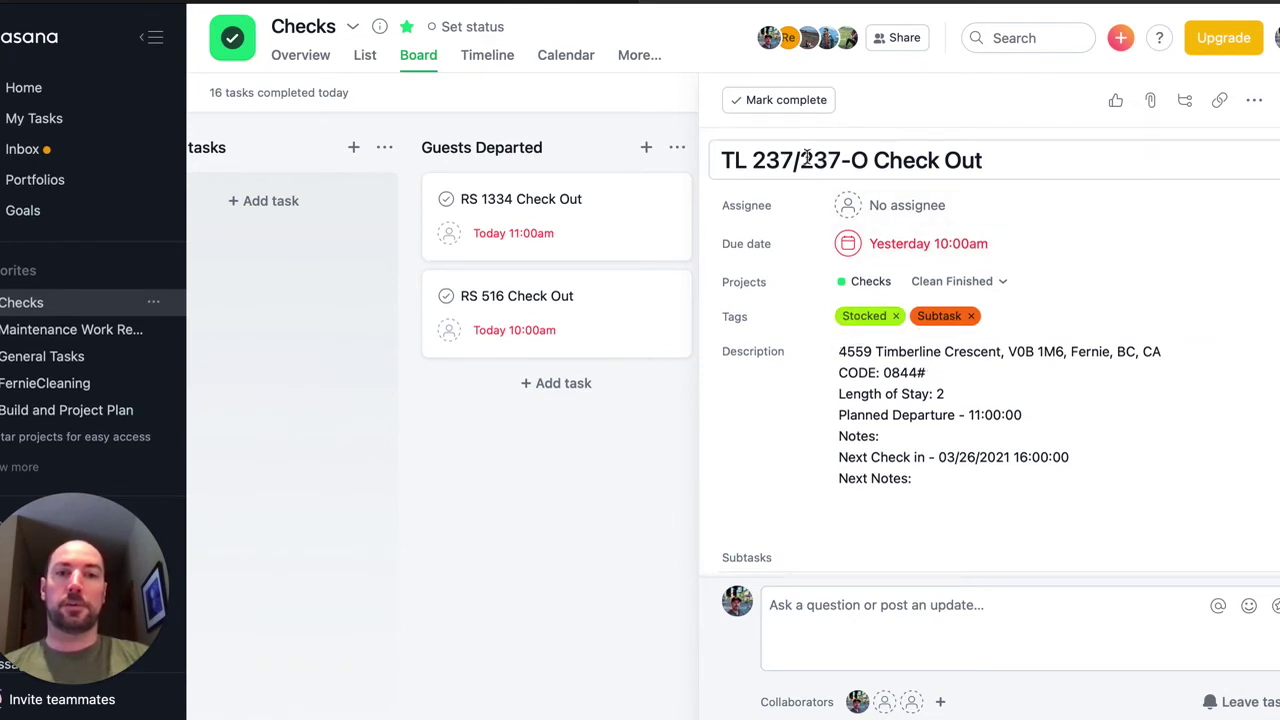
drag(733, 165, 1030, 158)
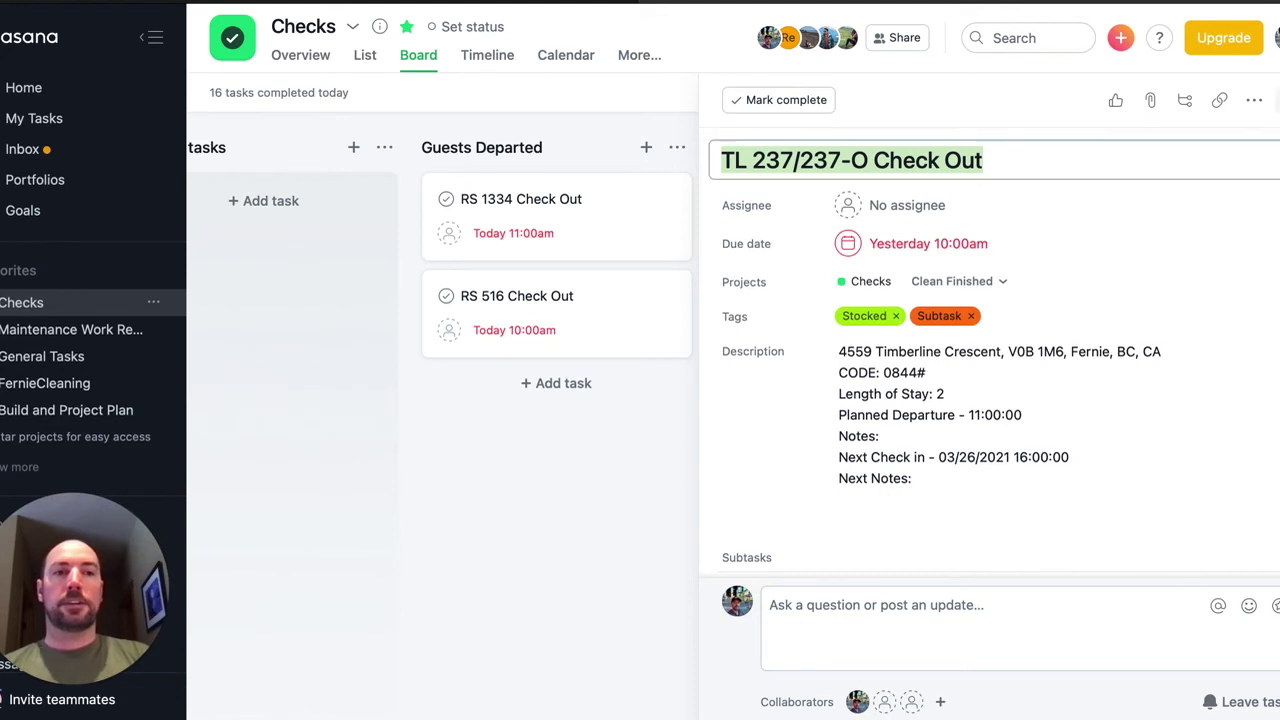
click(1279, 100)
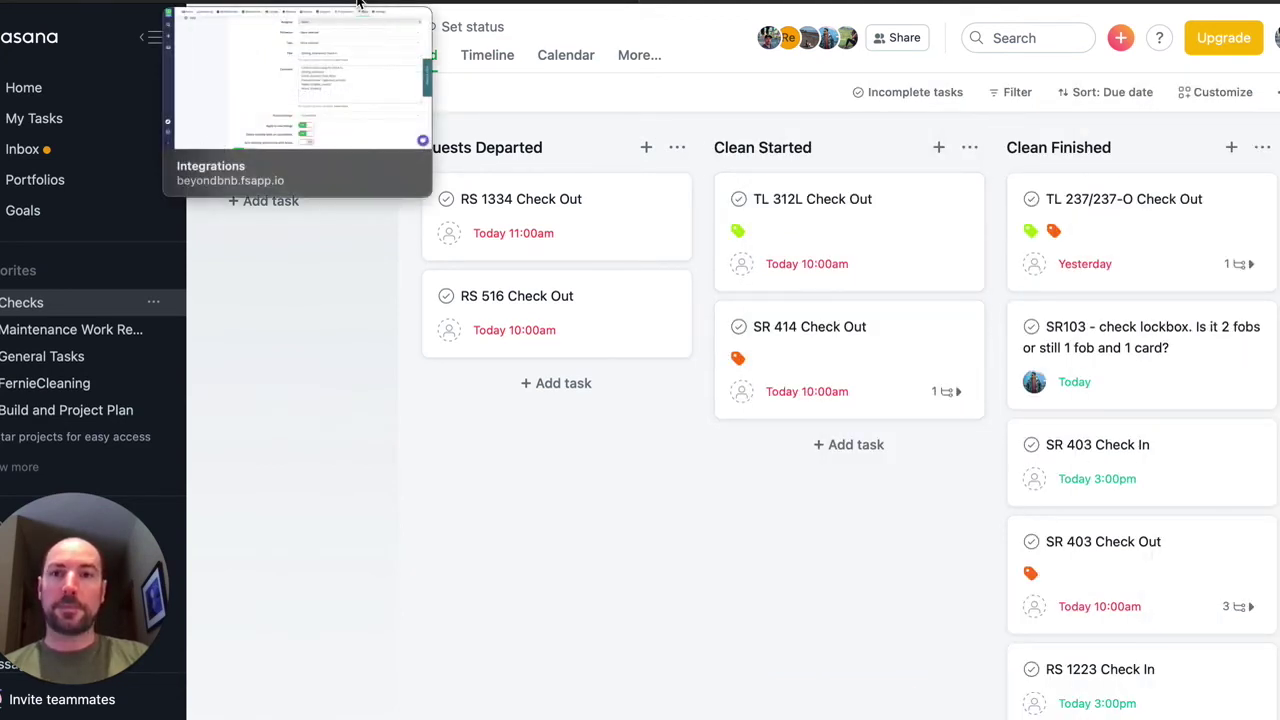
- Switch briefly to the FantasticStay integrations page, return to Asana's Checks board, and view its Upcoming column
click(359, 5)
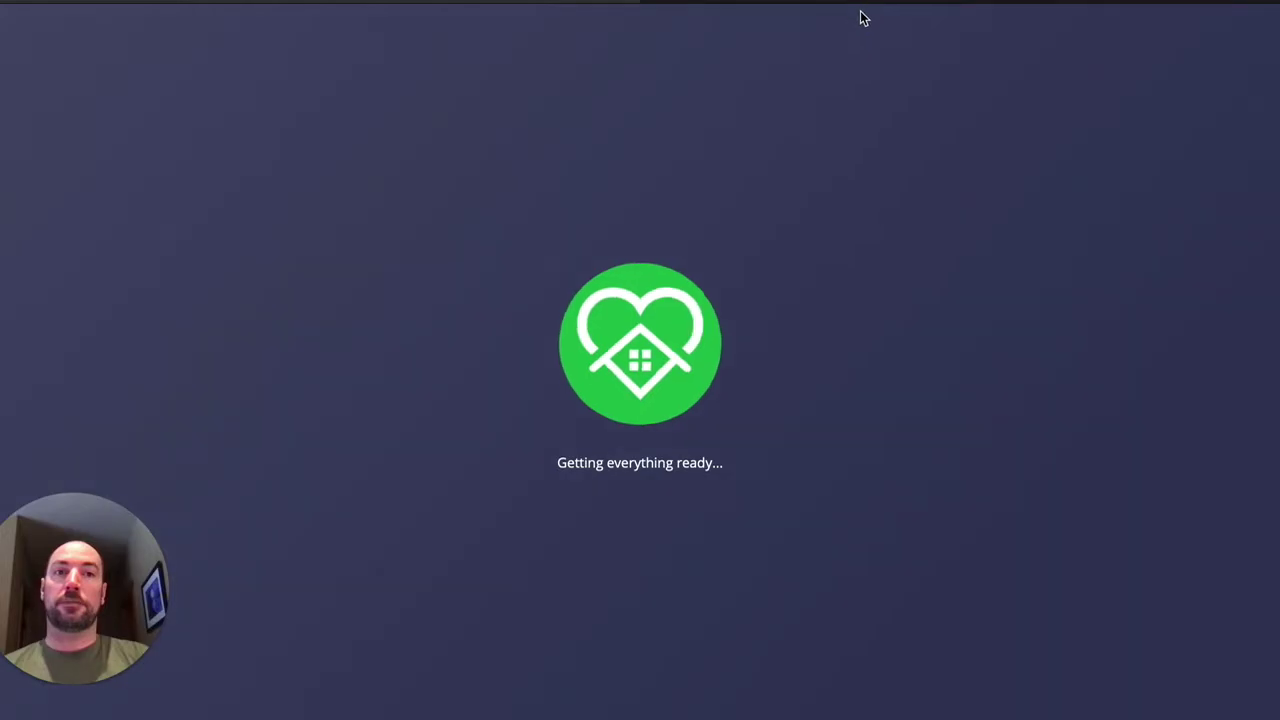
scroll(728, 330, left, 4)
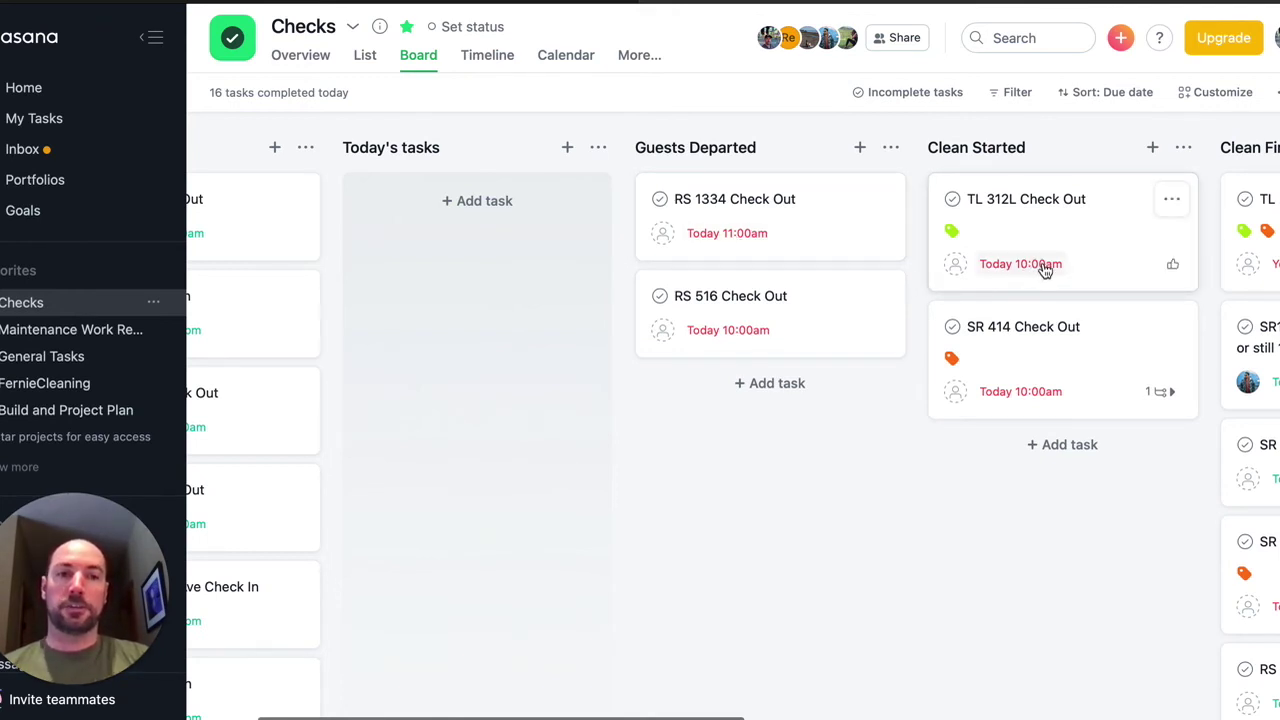
scroll(1010, 309, left, 3)
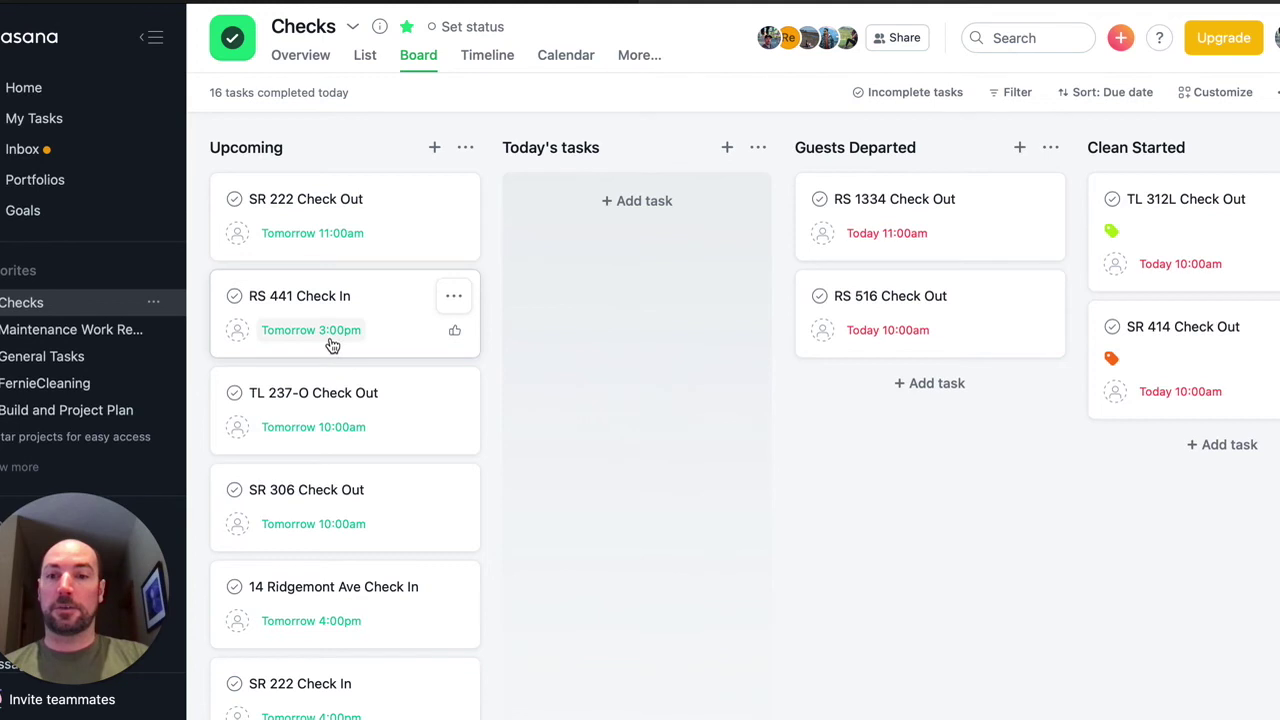
- Review the scheduled check-in and check-out tasks in the Upcoming column of the Checks board
scroll(333, 343, down, 1)
scroll(333, 343, down, 3)
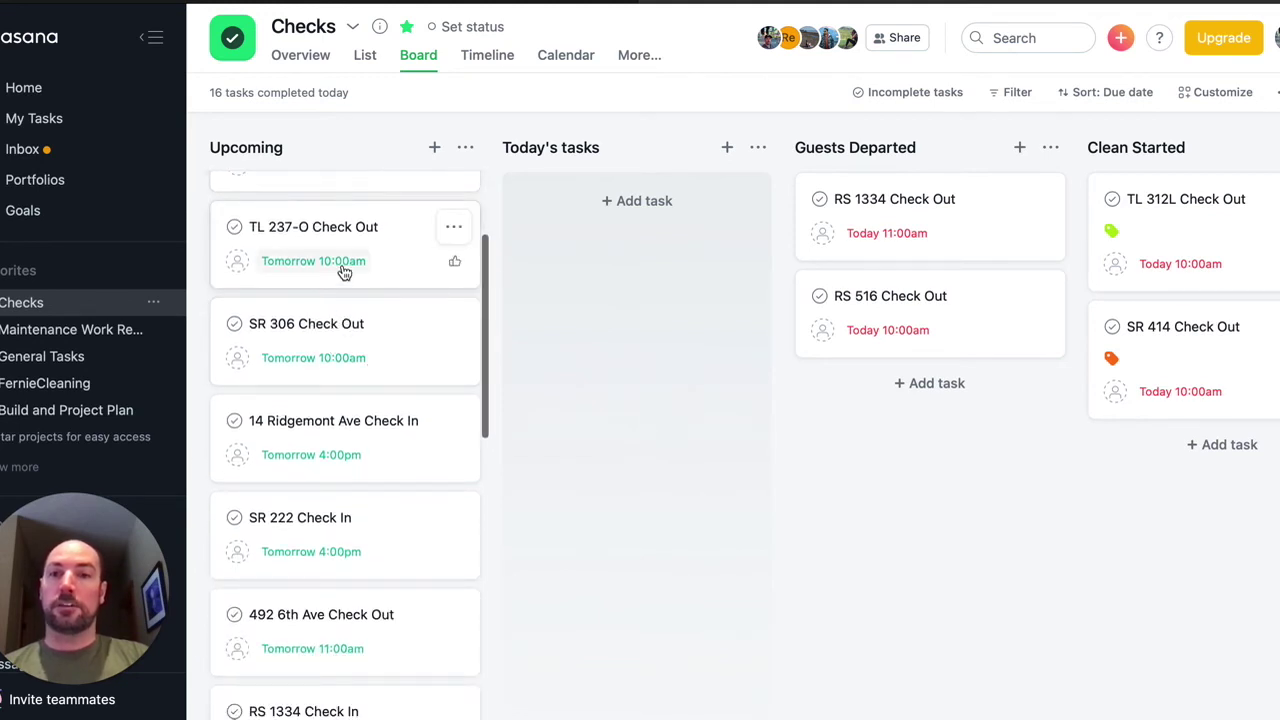
scroll(349, 372, down, 9)
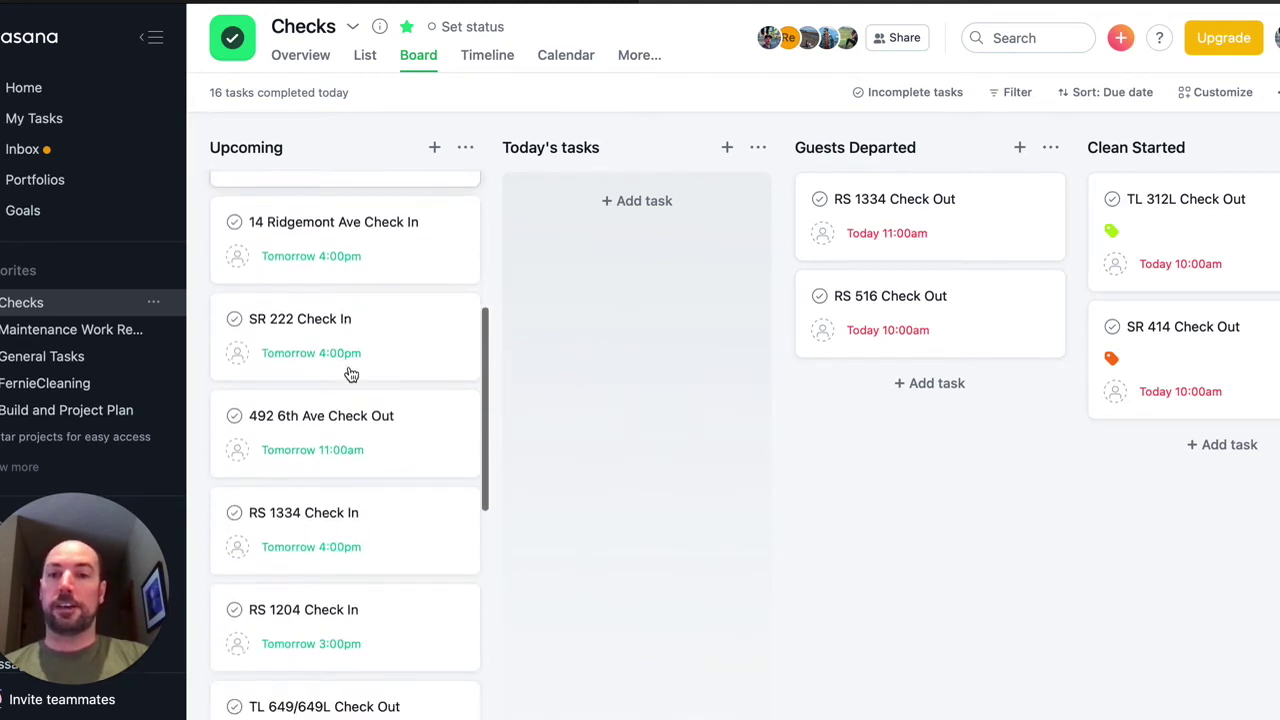
scroll(351, 374, down, 6)
scroll(351, 374, up, 18)
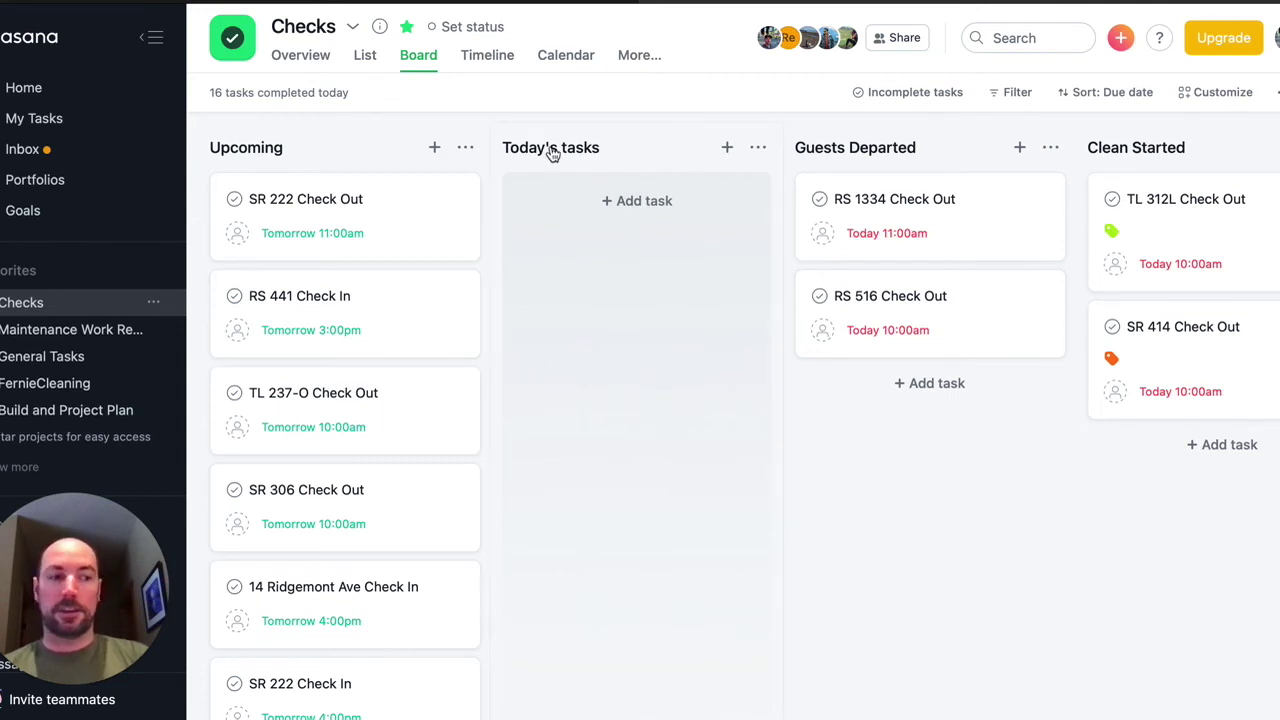
- View the Checks tasks for March and early April 2021 as a calendar, and return to the board view
click(577, 60)
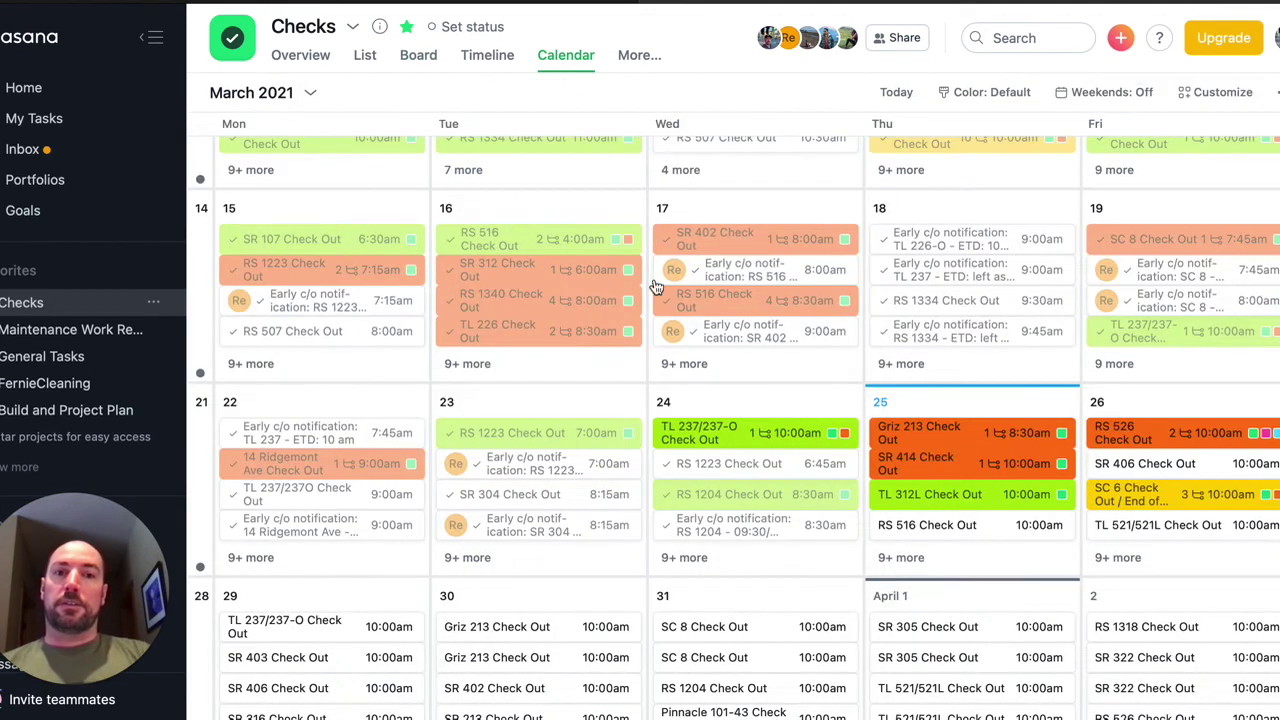
scroll(968, 444, down, 2)
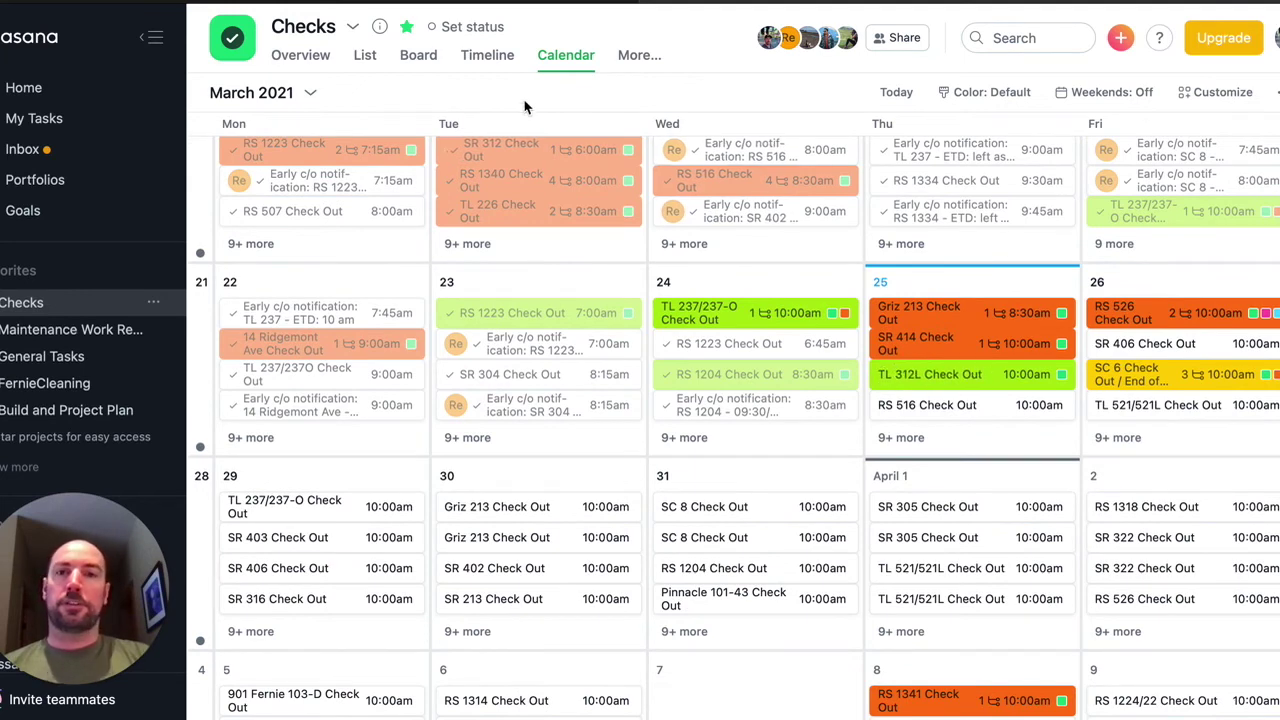
click(412, 57)
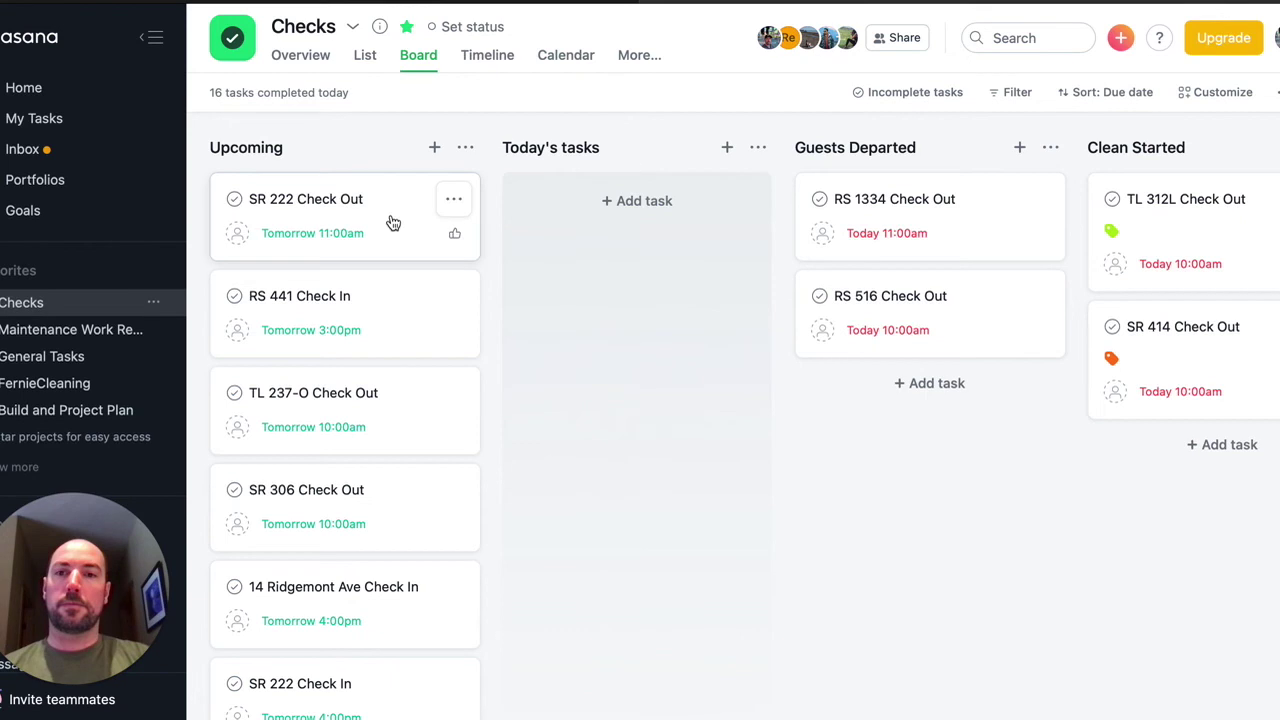
- Open SR 222 Check Out under Upcoming and examine its section choices, description, activity and comment field without changing them
click(391, 221)
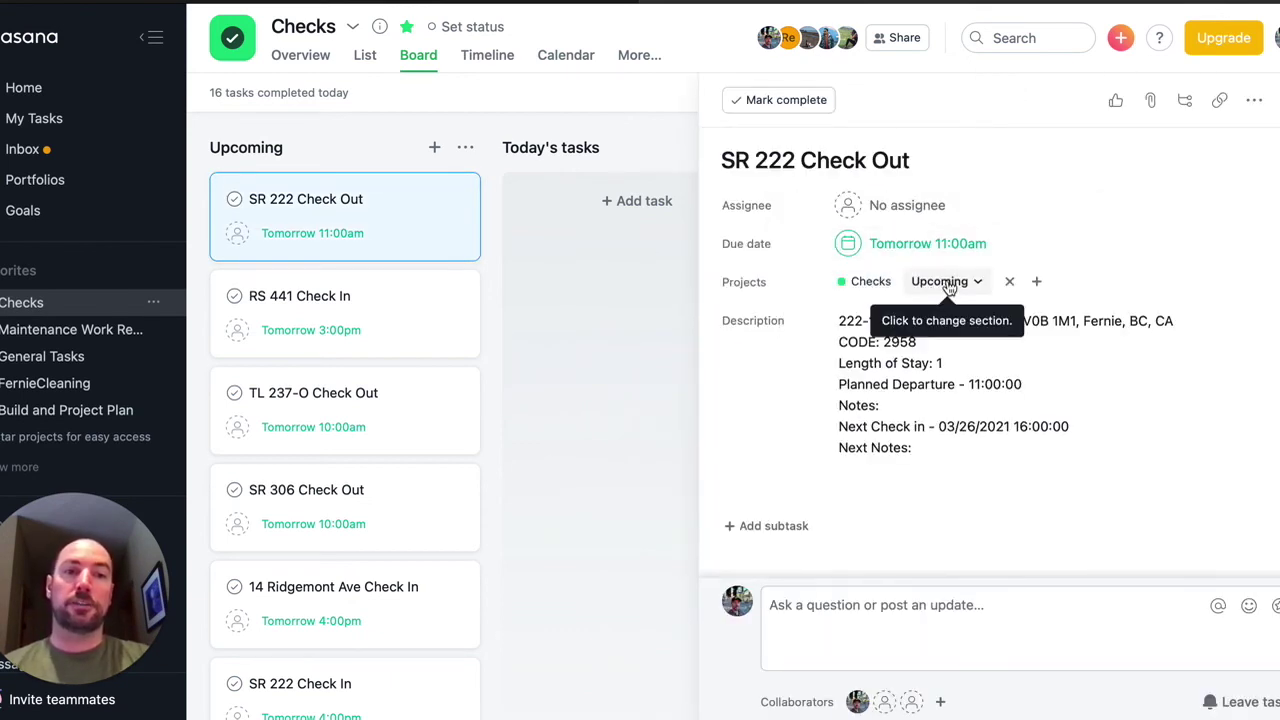
click(971, 284)
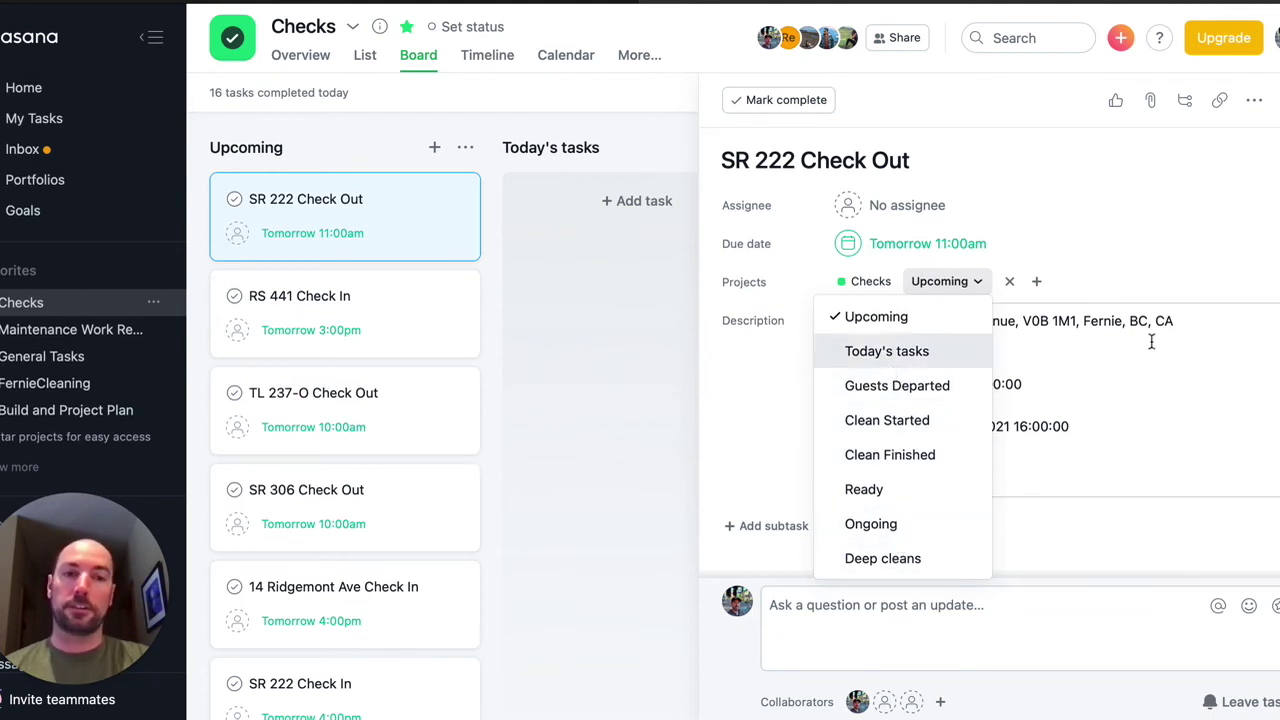
click(1159, 281)
scroll(852, 392, down, 2)
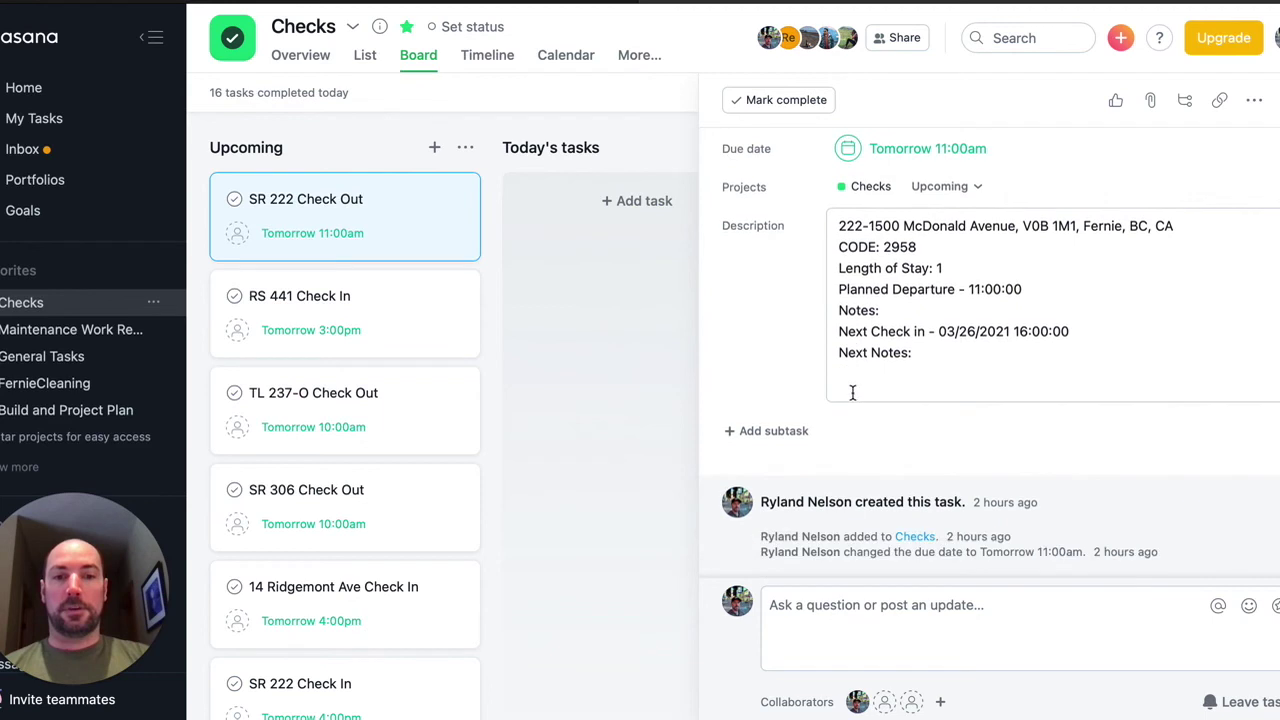
click(890, 627)
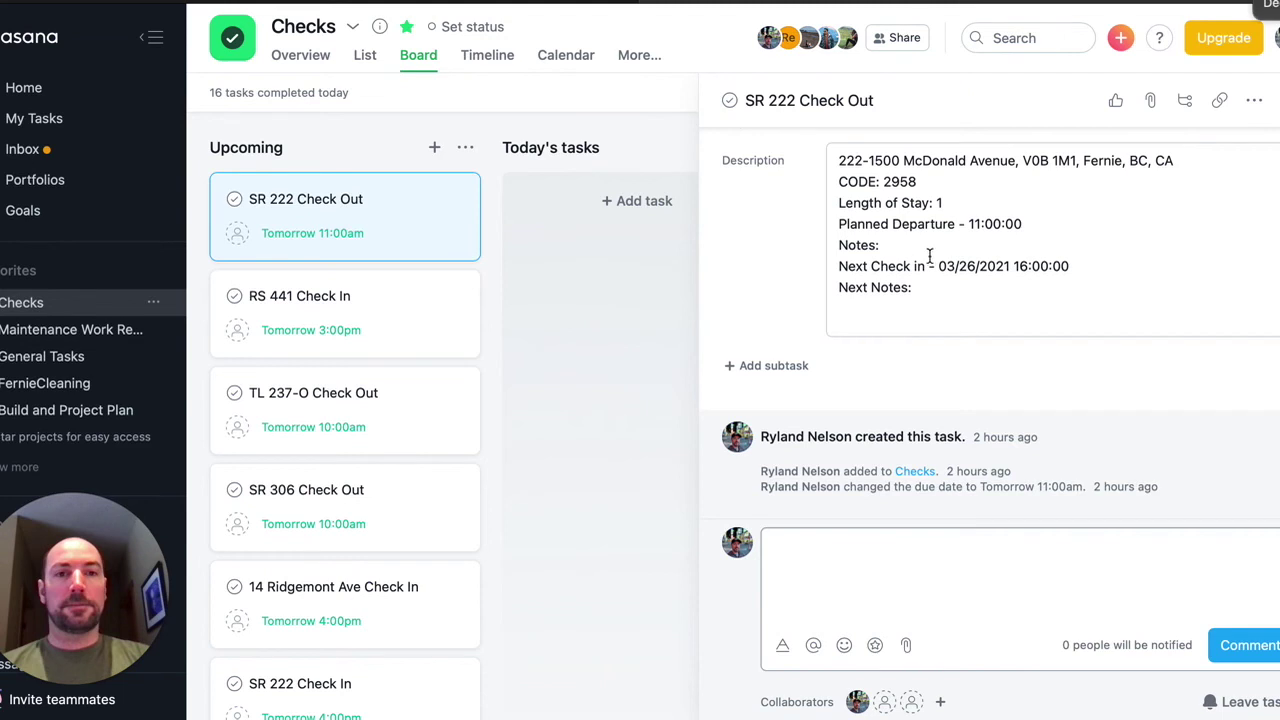
- Add a blank subtask to SR 222 Check Out and close the task's details
click(1186, 101)
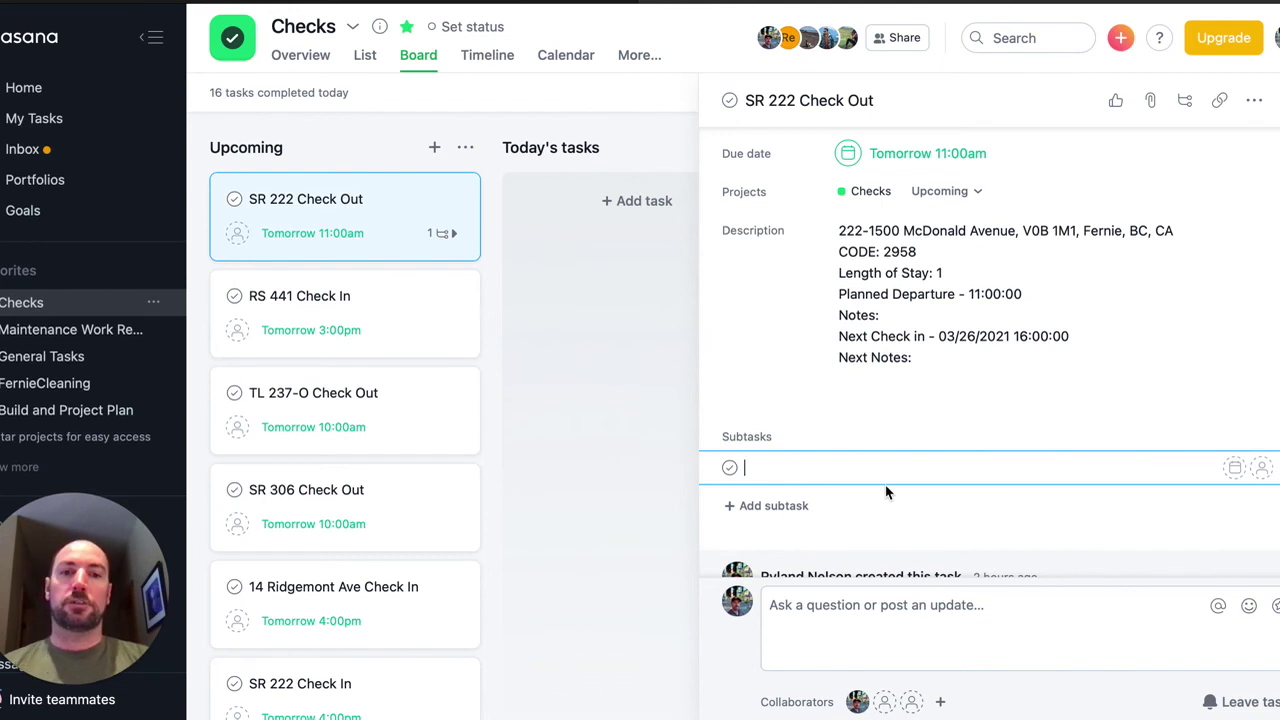
scroll(885, 490, down, 2)
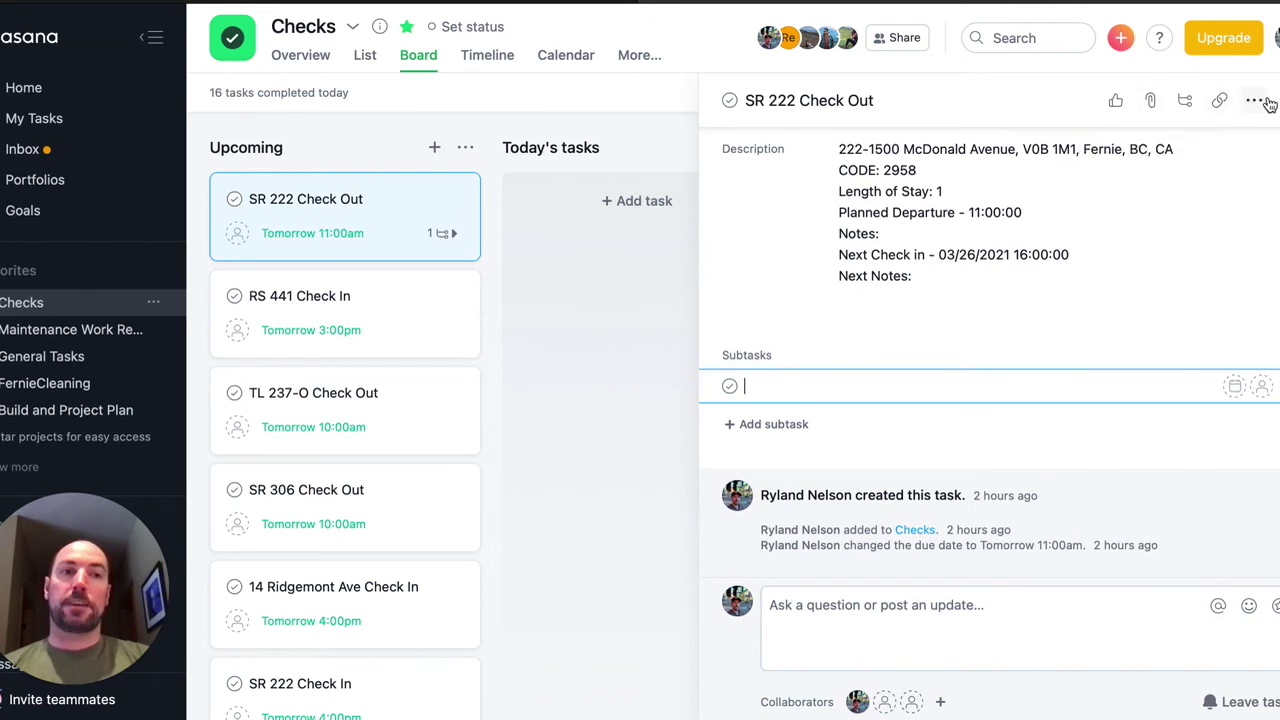
key(Escape)
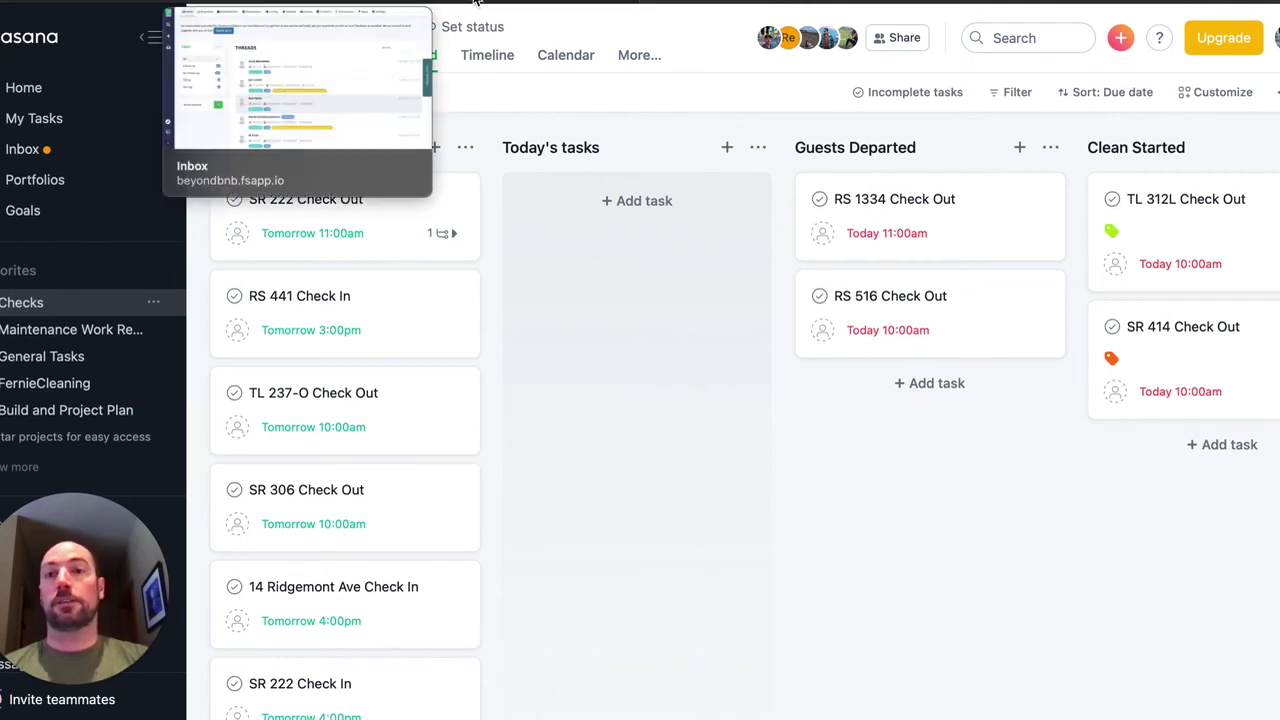
- Switch to the FantasticStay inbox, open Inbox Beta, and check the Create Asana Task option on the guest's latest message
click(477, 3)
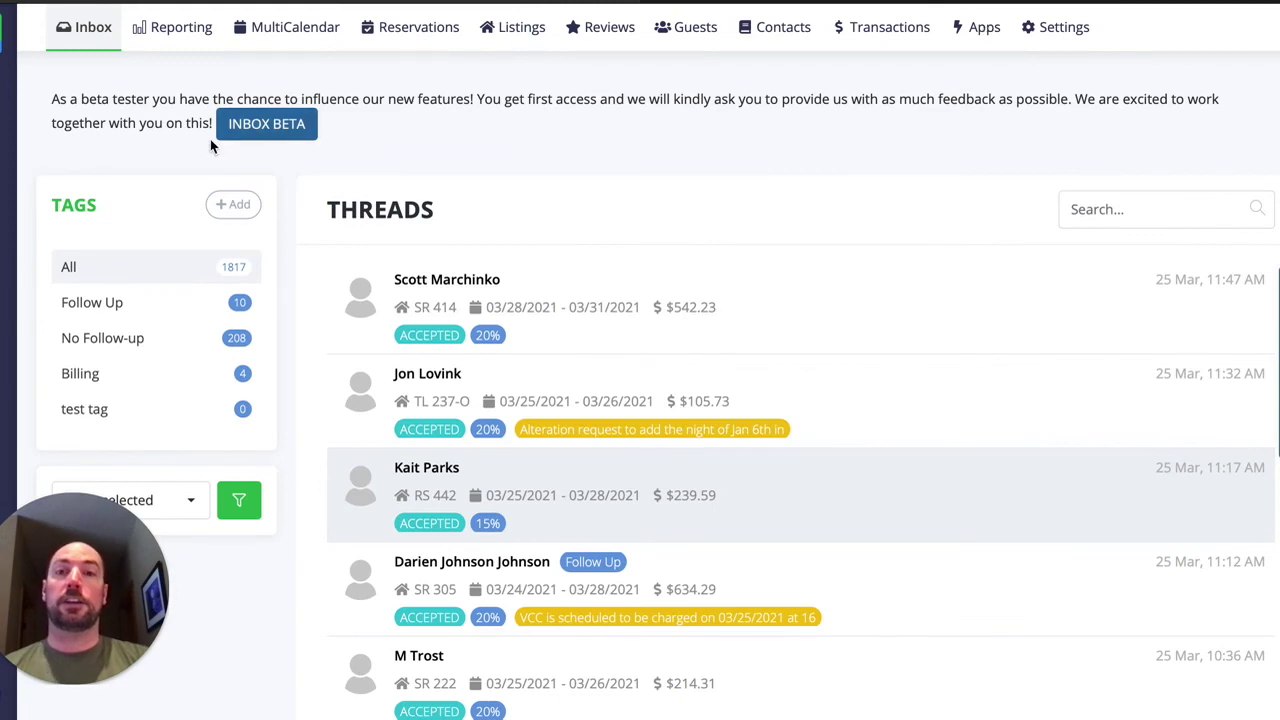
click(251, 130)
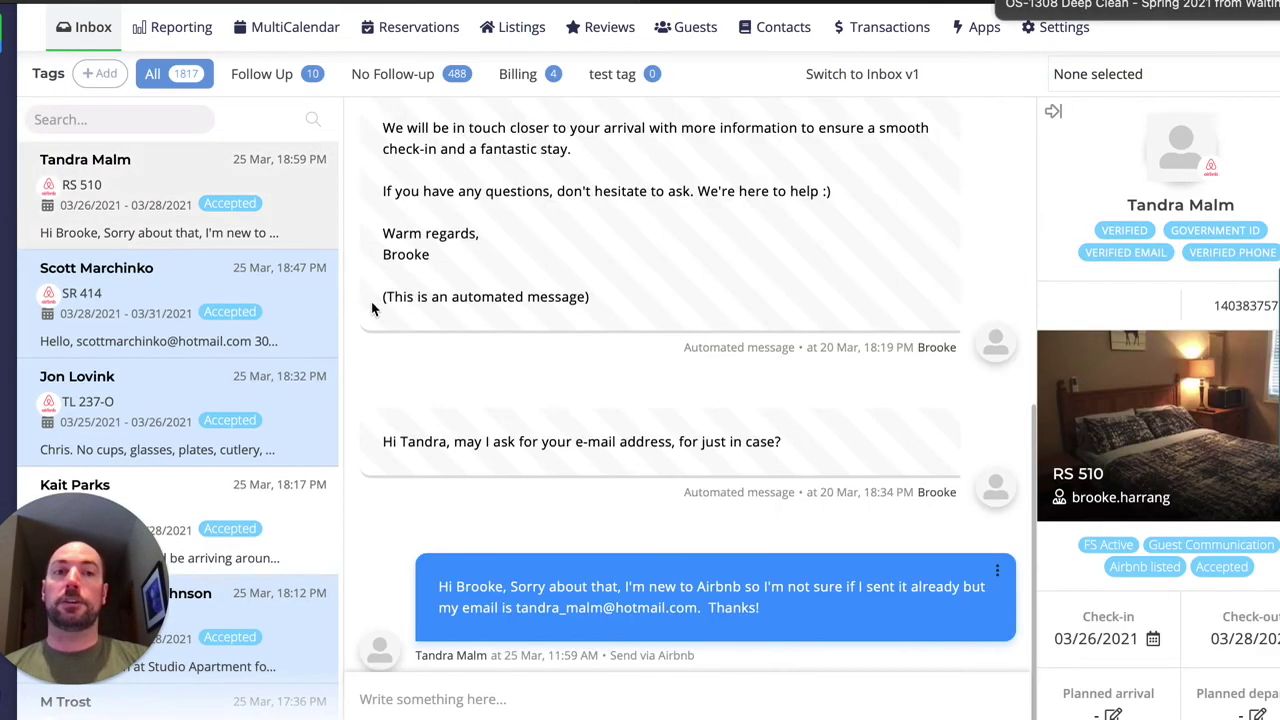
mouse_move(996, 569)
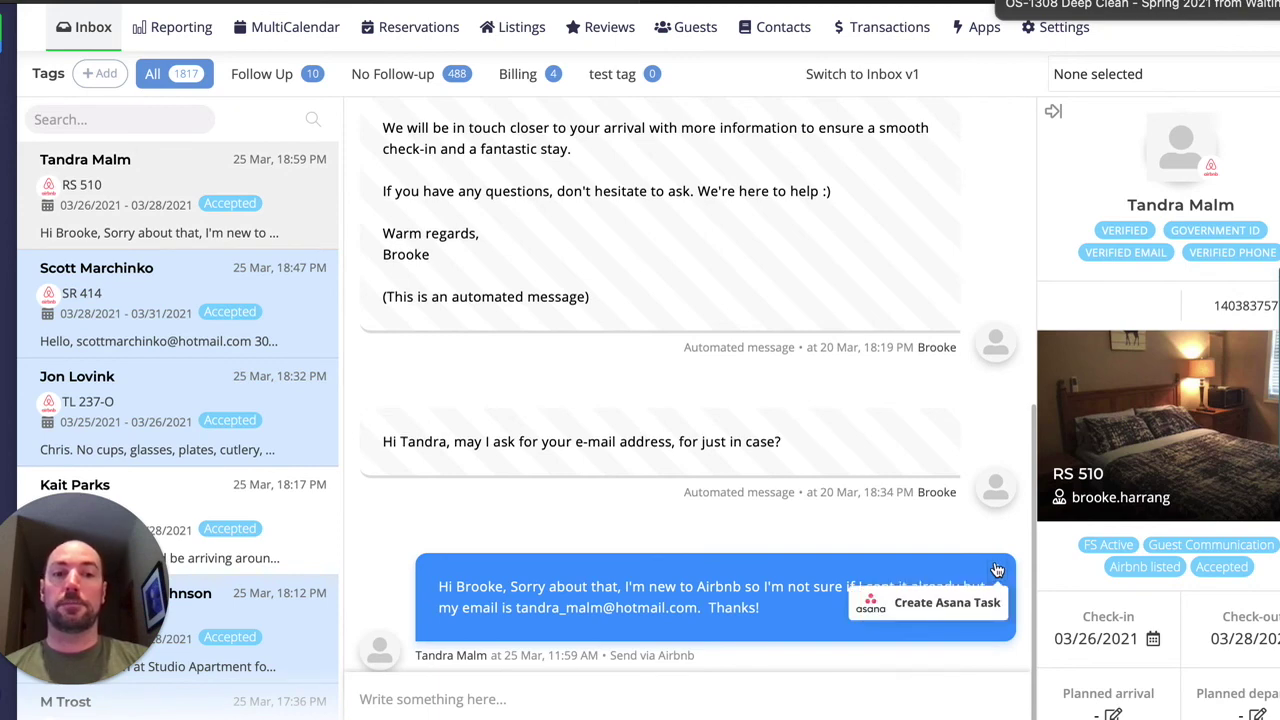
scroll(995, 566, up, 2)
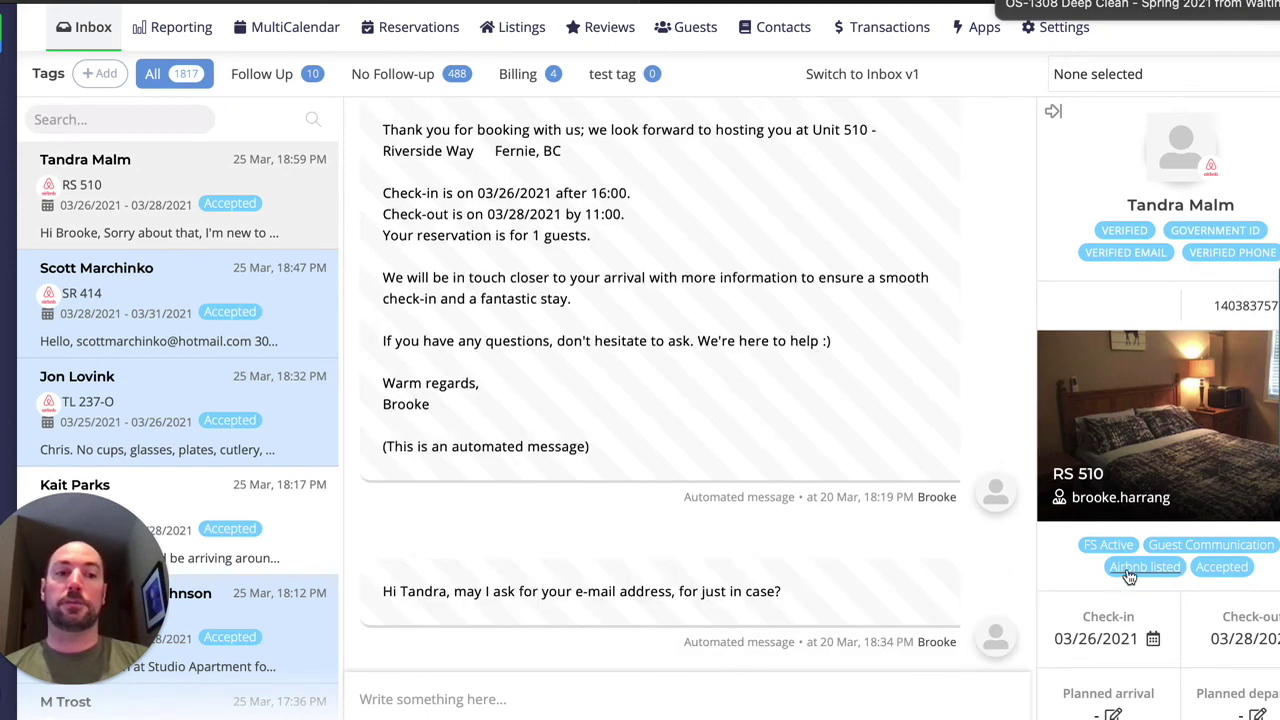
click(1203, 568)
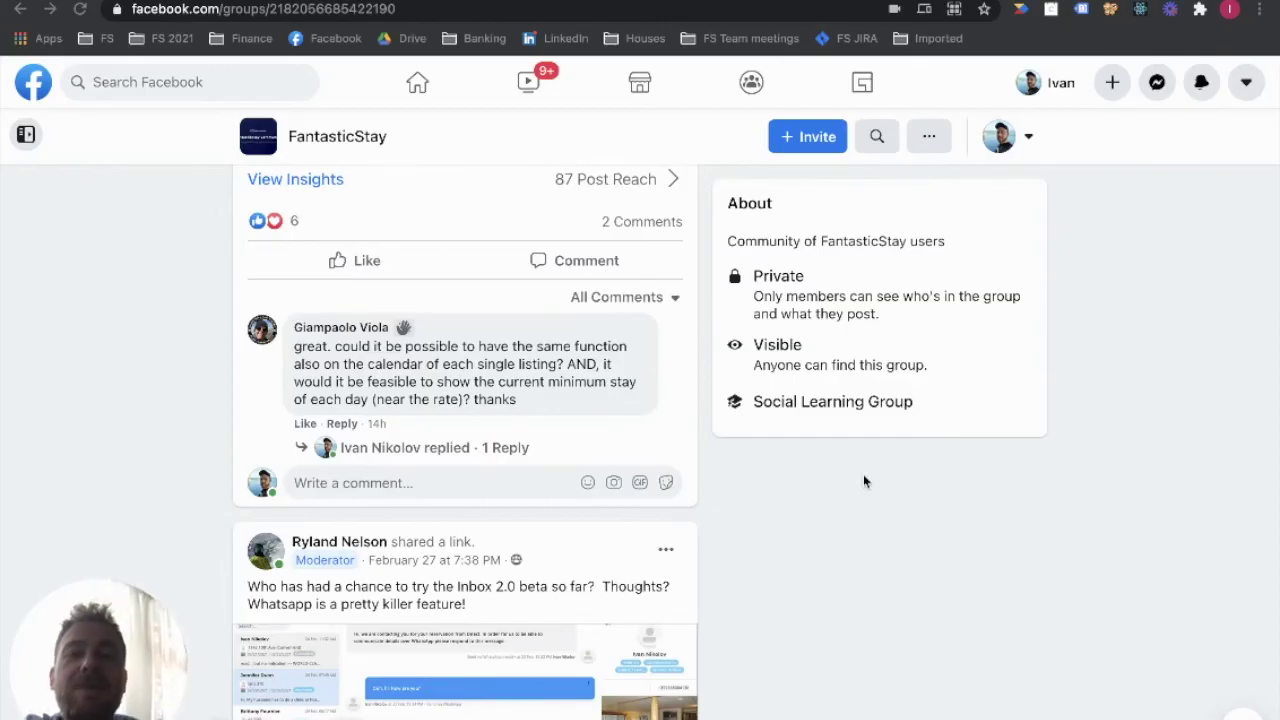
- Read the FantasticStay Facebook group's posts about the product updates and the Inbox 2.0 beta, including their comments
scroll(865, 482, up, 3)
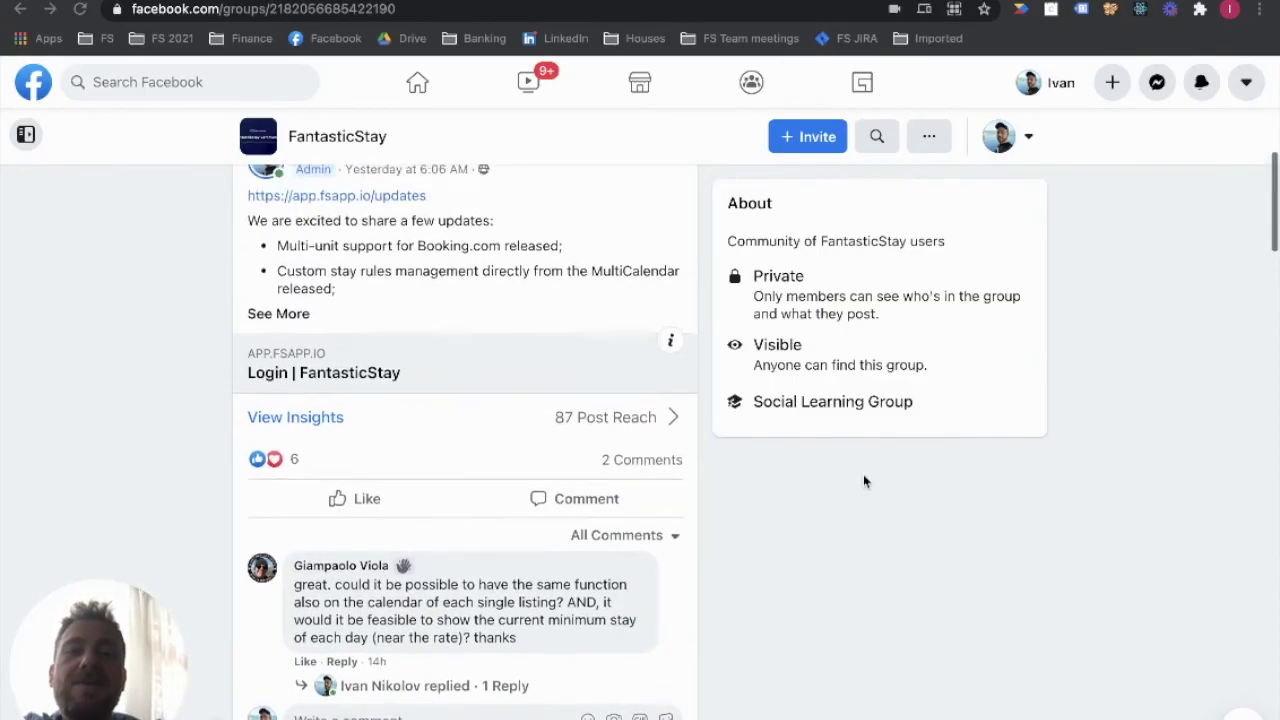
scroll(865, 482, up, 2)
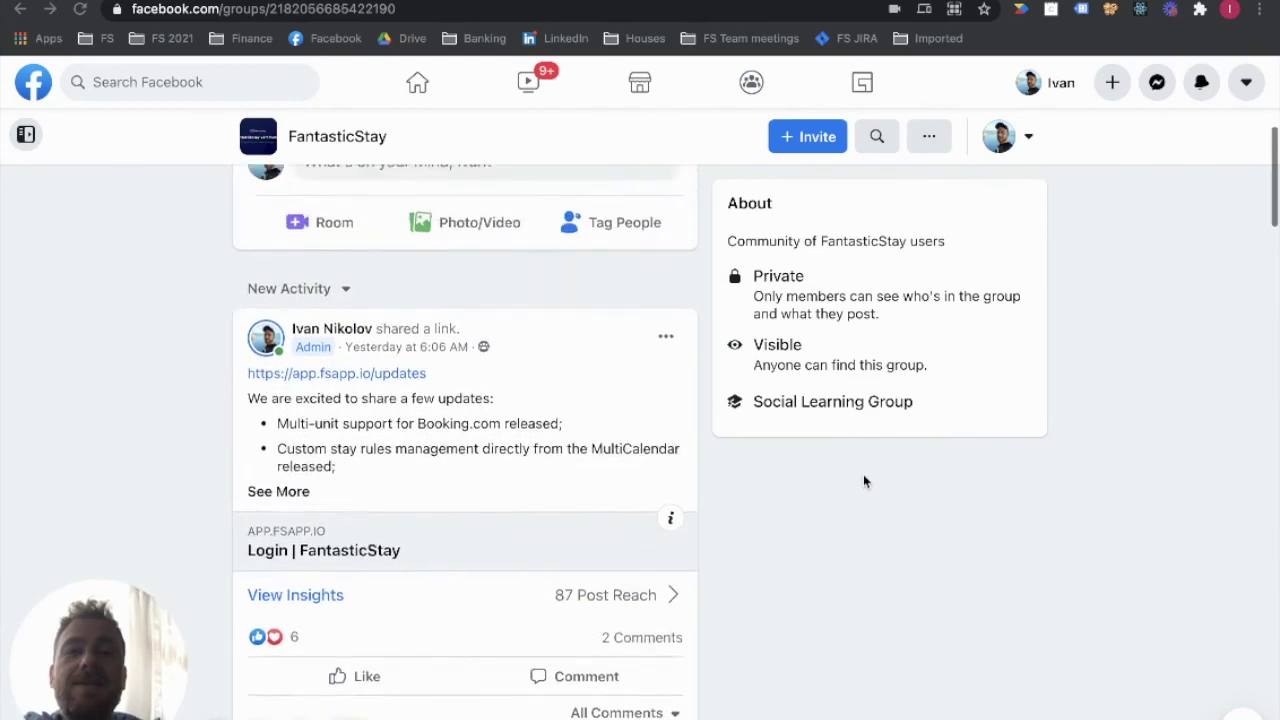
scroll(865, 482, down, 2)
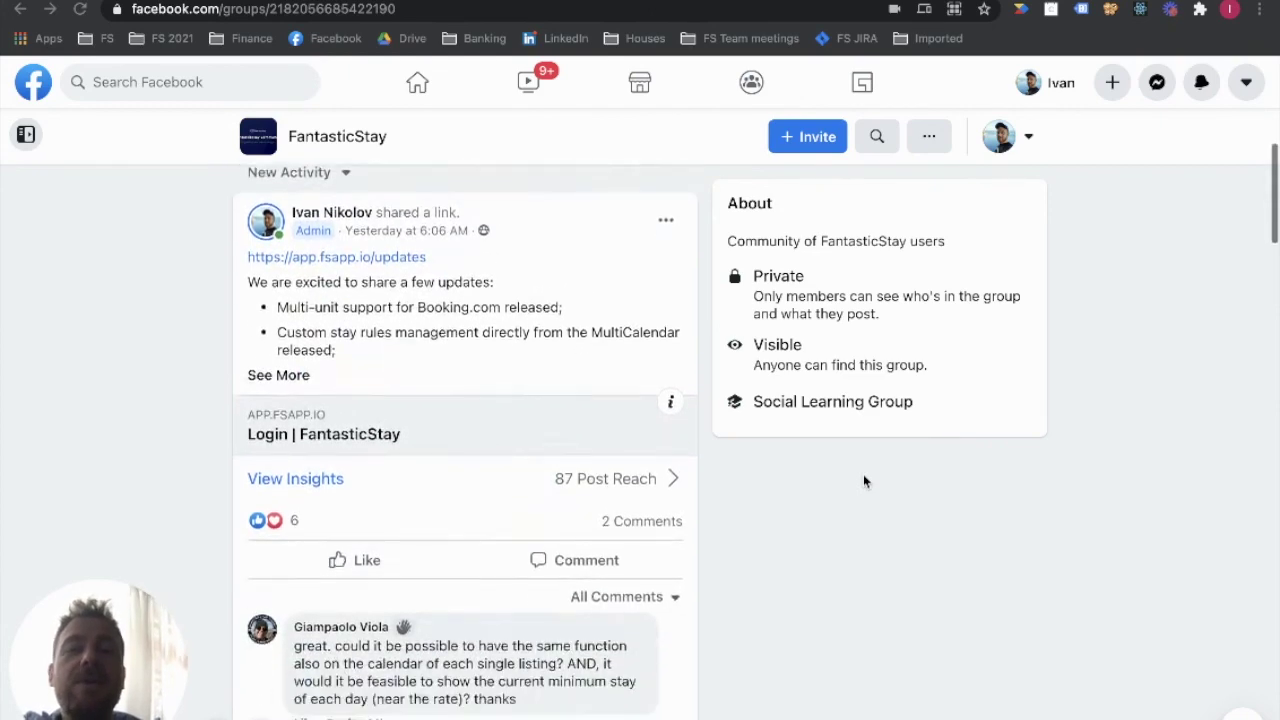
scroll(865, 482, down, 5)
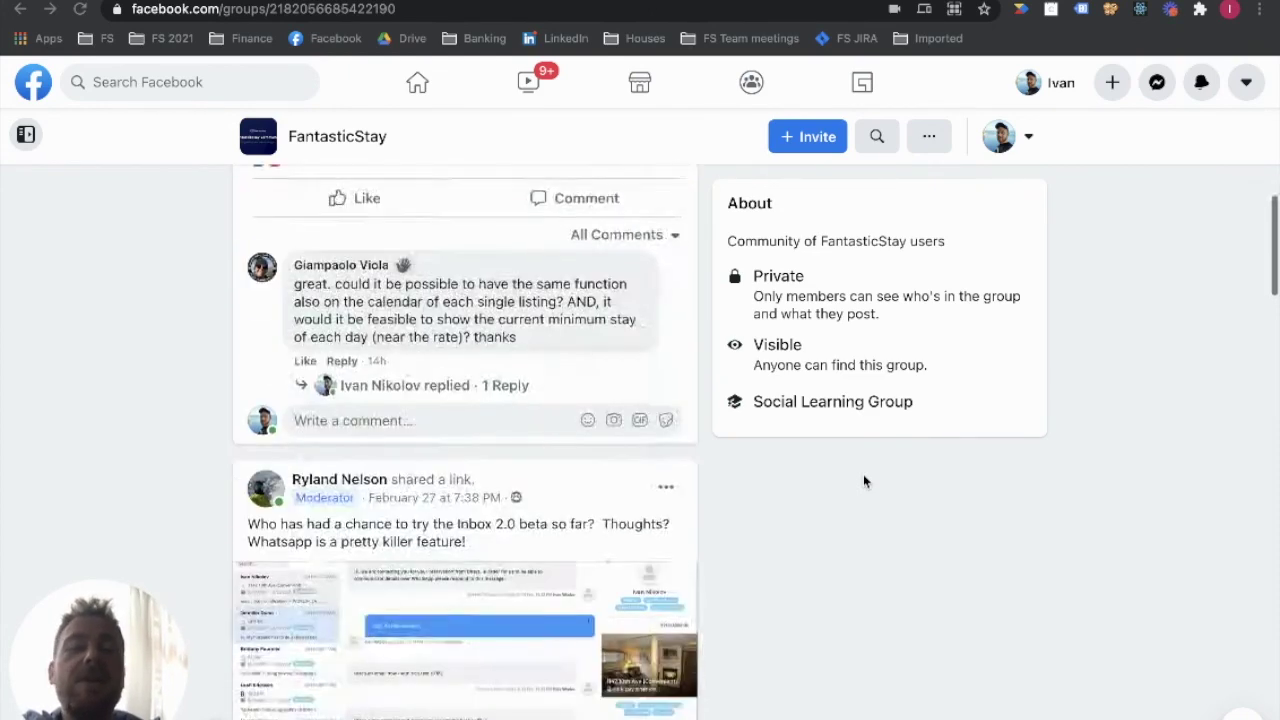
scroll(865, 482, down, 2)
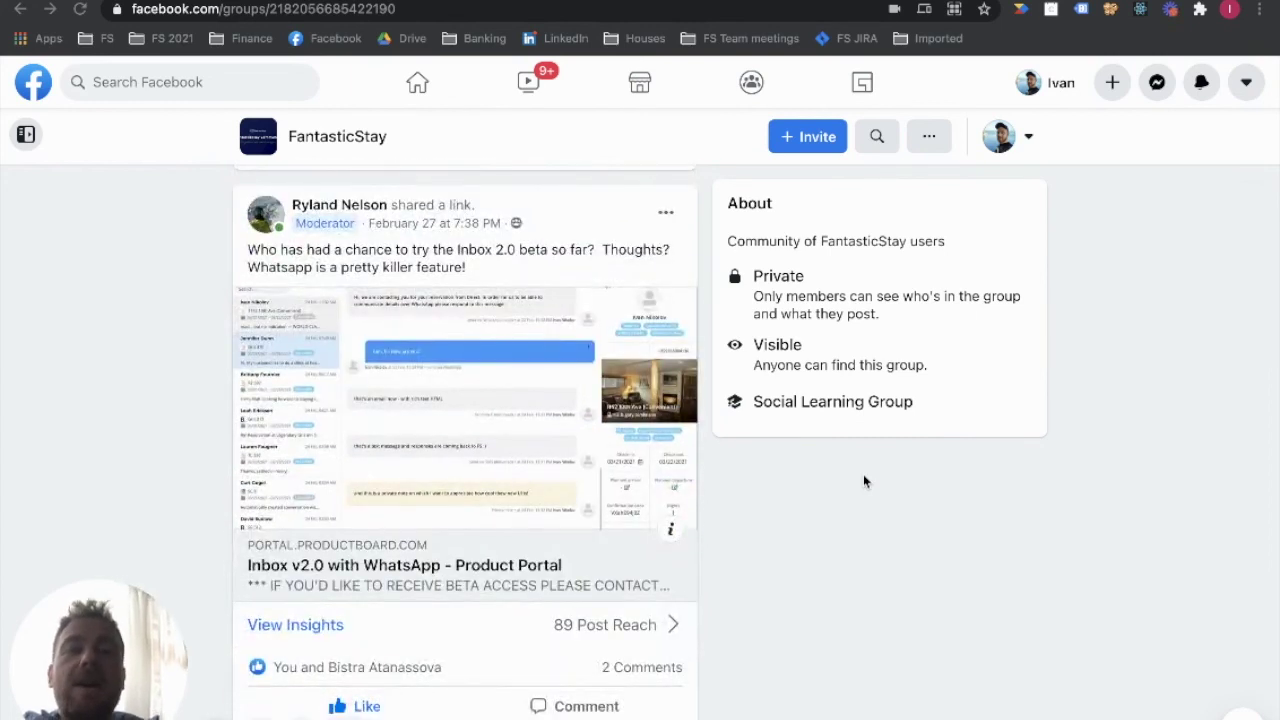
scroll(865, 482, down, 1)
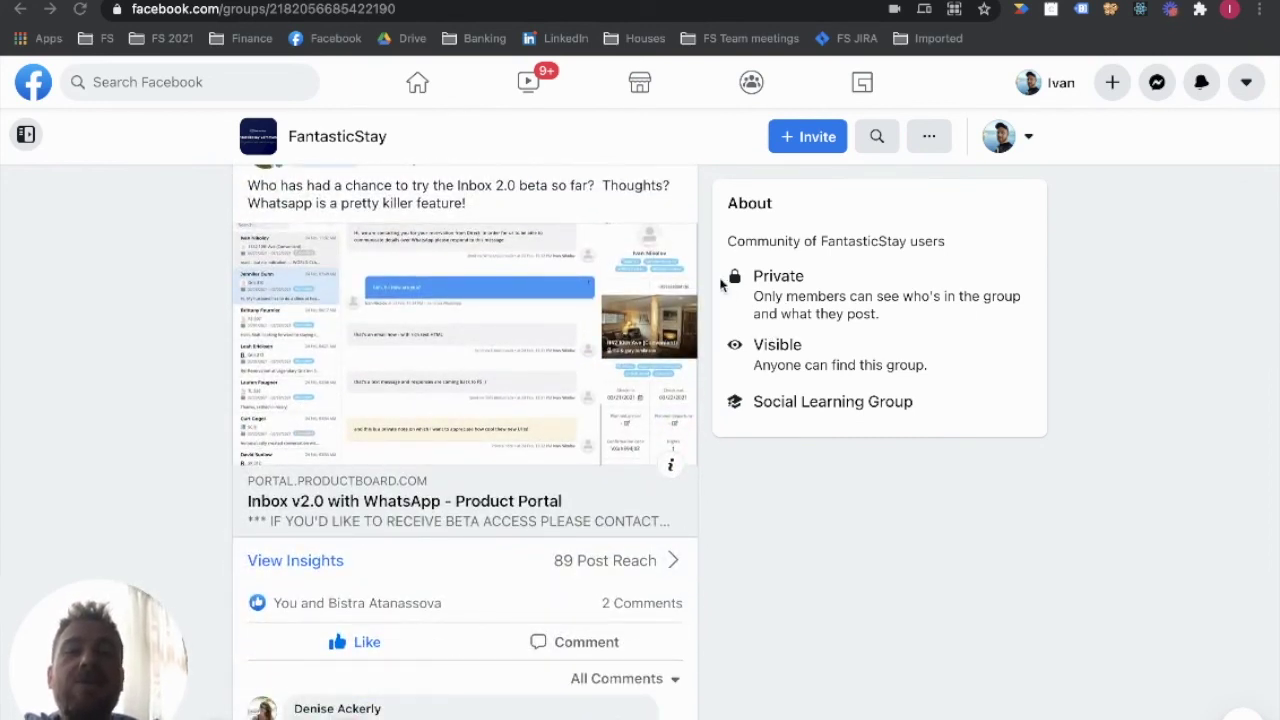
scroll(661, 279, down, 2)
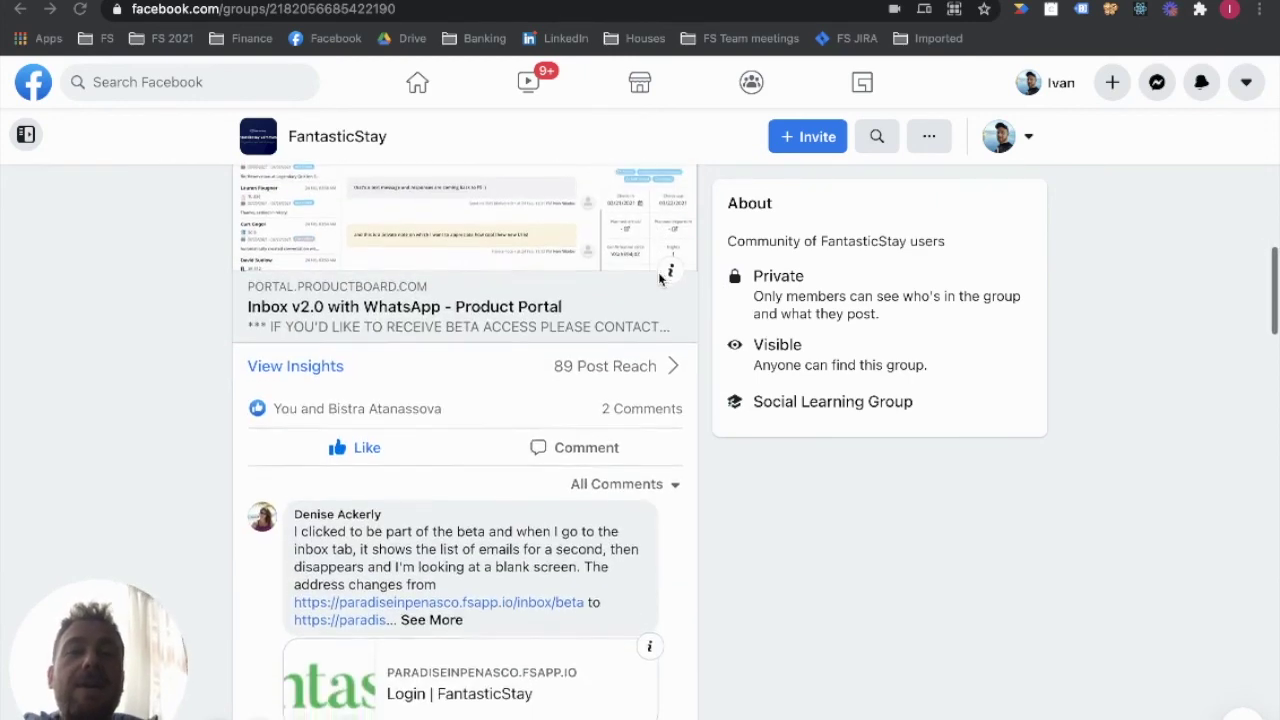
scroll(660, 279, down, 1)
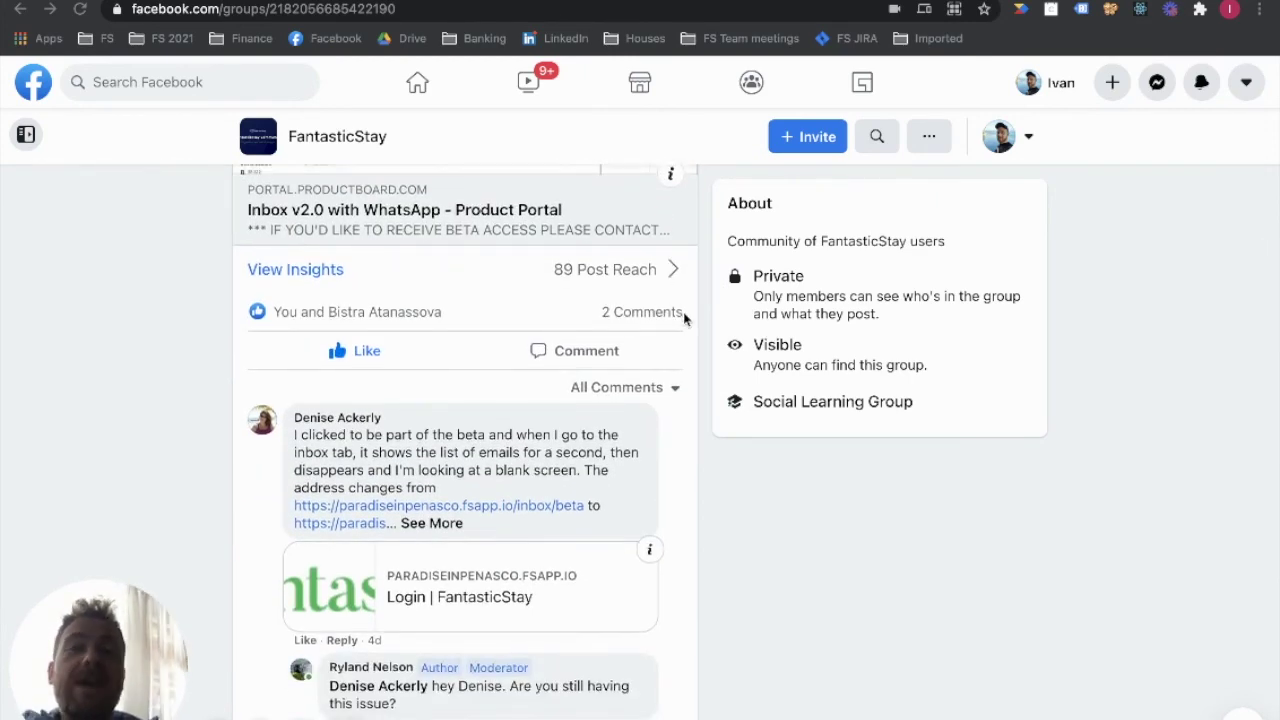